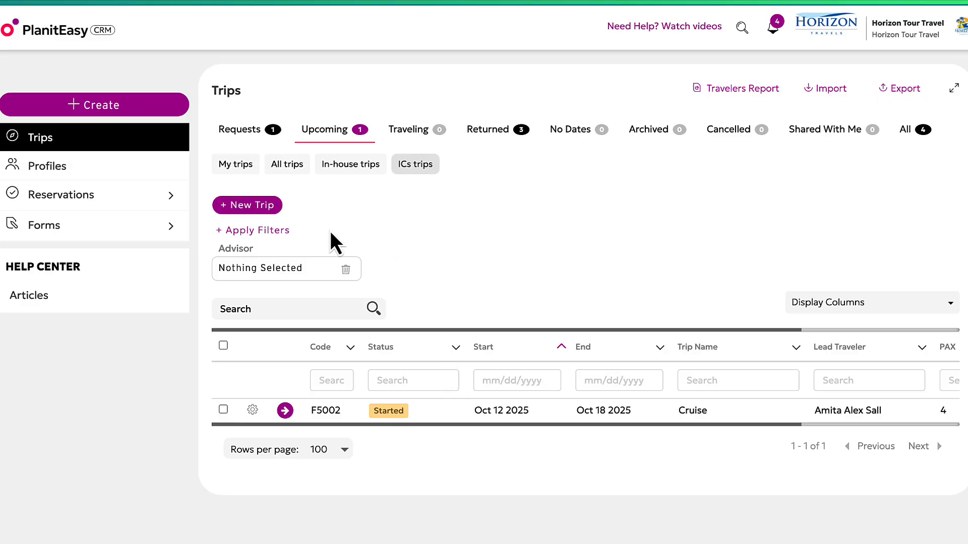
Start a new trip of type Individual / FIT.
left_click(91, 101)
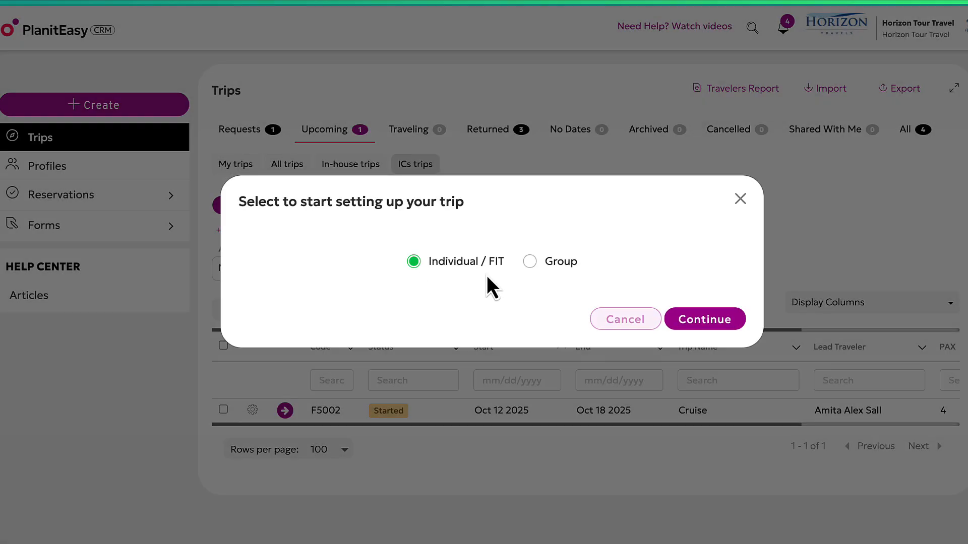
left_click(711, 321)
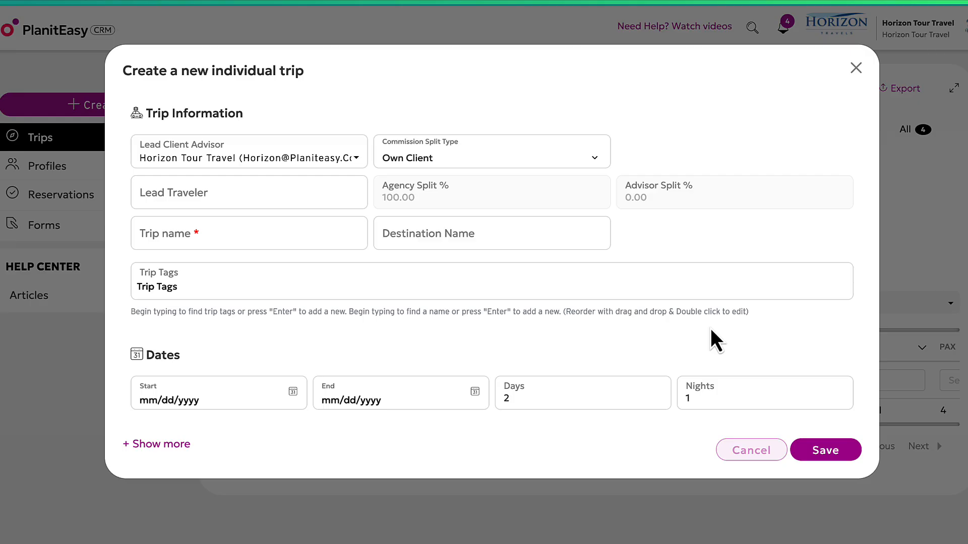
Name the trip 'Smith Trip to Hawaii 2025' with O'ahu as its destination.
left_click(313, 222)
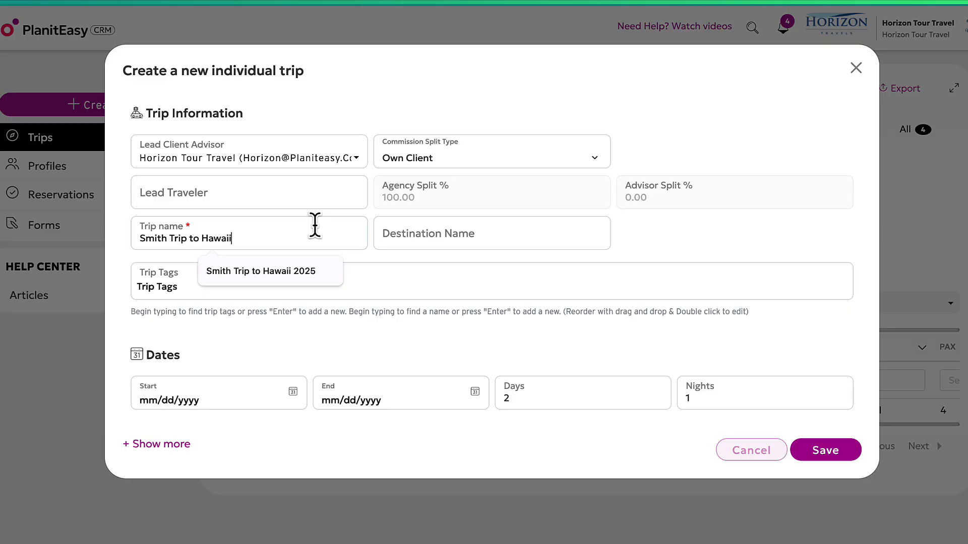
type("Smith Trip to Hawaii 2025")
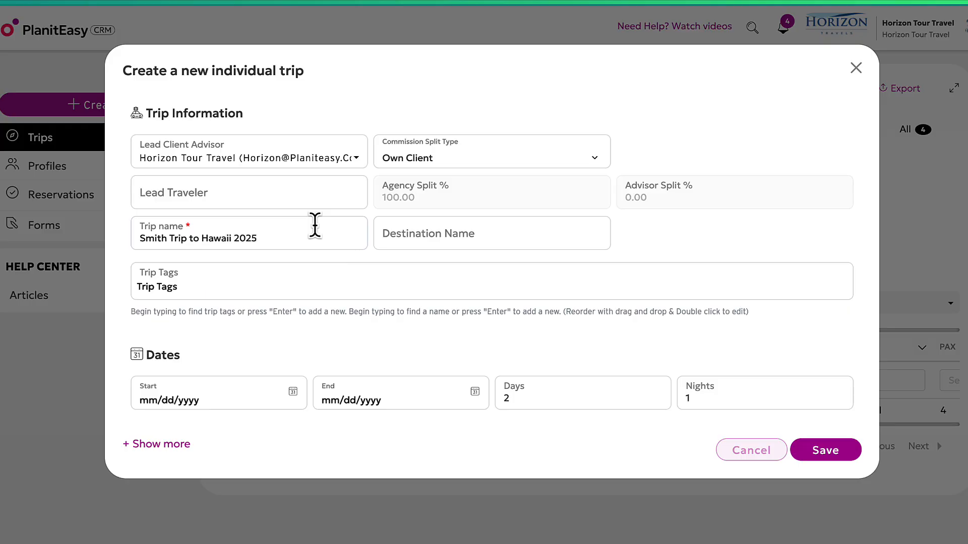
left_click(463, 237)
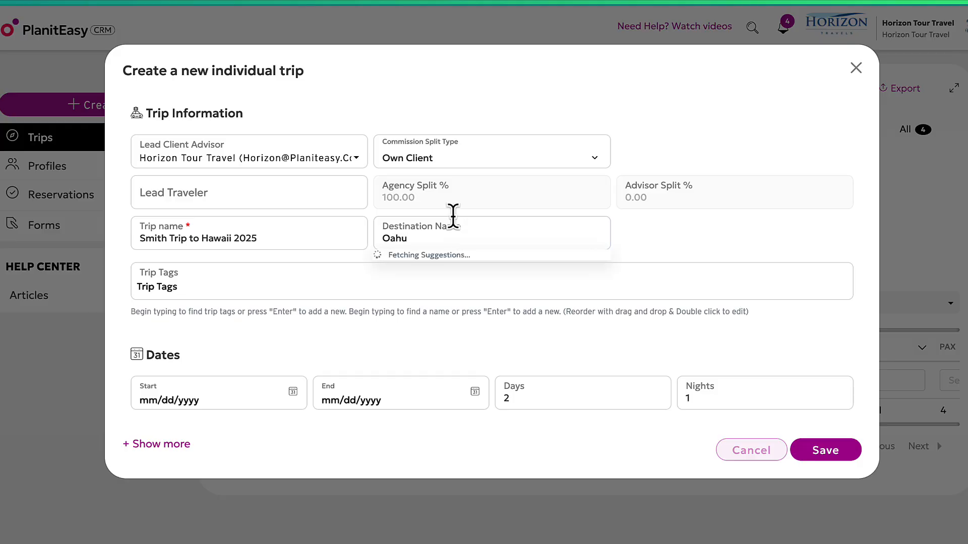
left_click(456, 261)
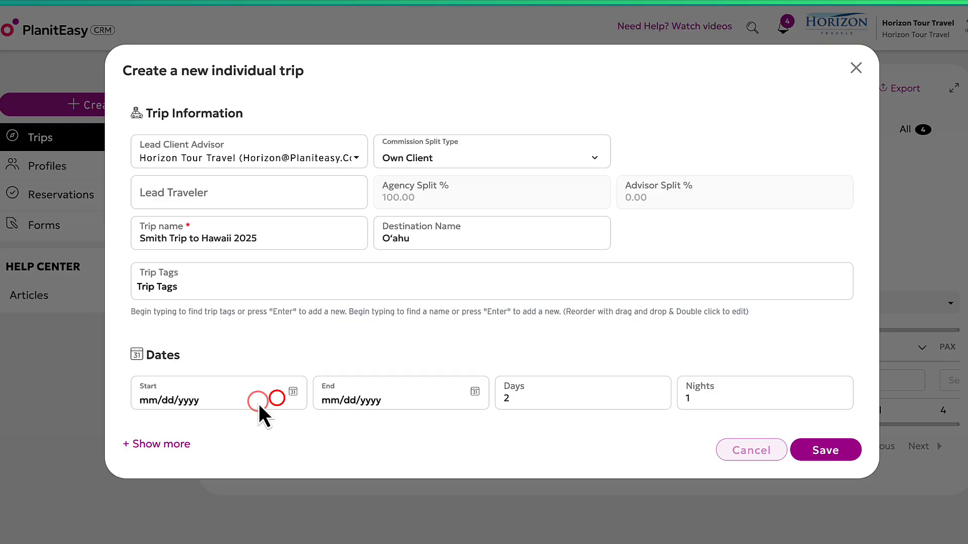
Set the trip dates to 12/17/2025 through 12/25/2025 and save the trip.
left_click(293, 397)
left_click(306, 212)
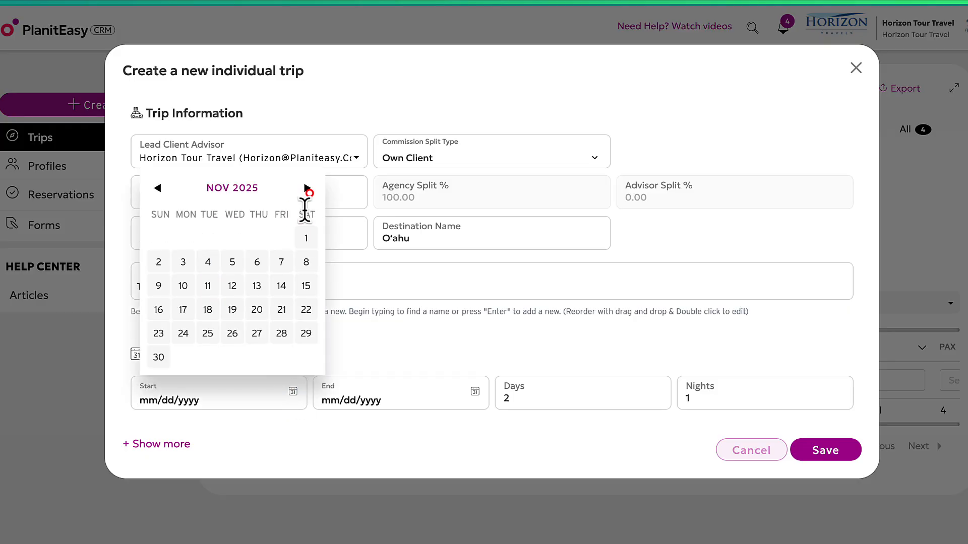
left_click(307, 211)
left_click(232, 309)
left_click(385, 395)
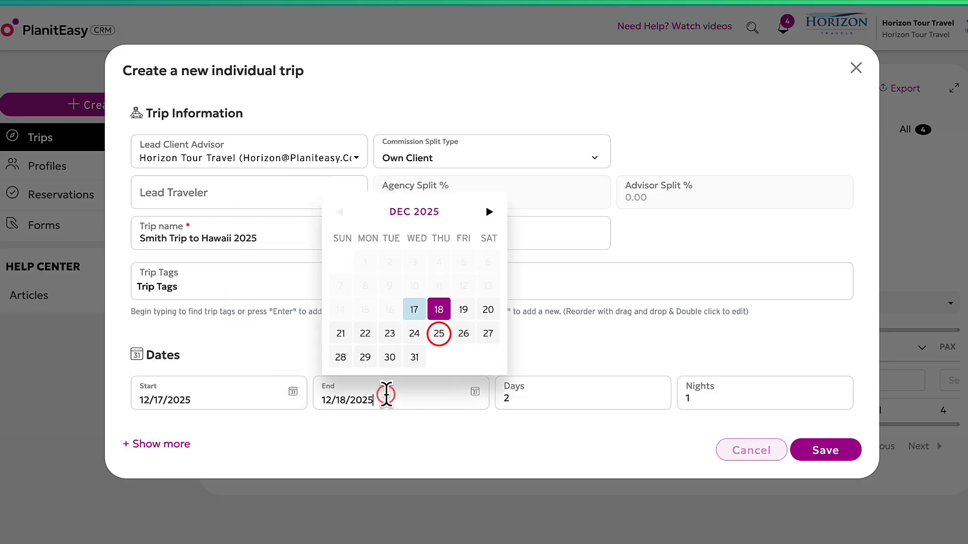
left_click(438, 333)
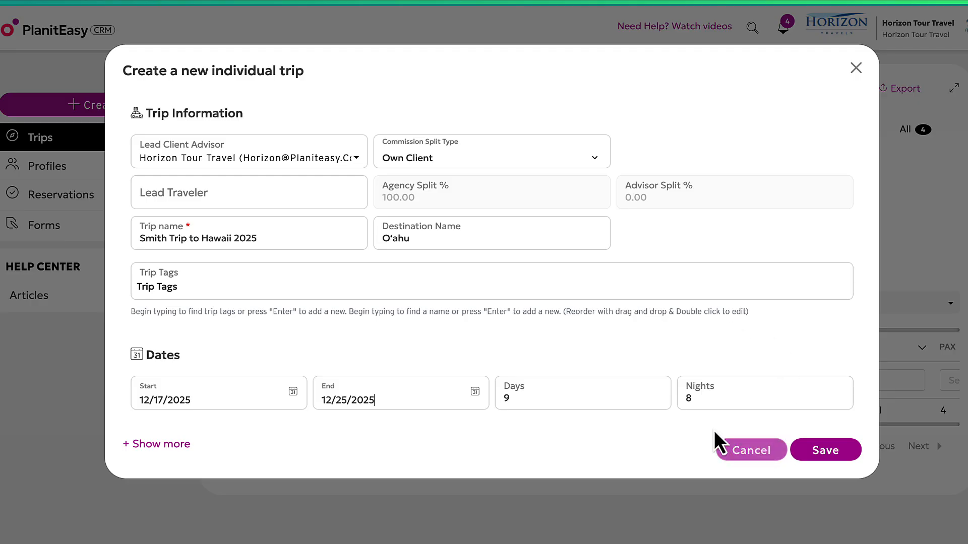
left_click(826, 453)
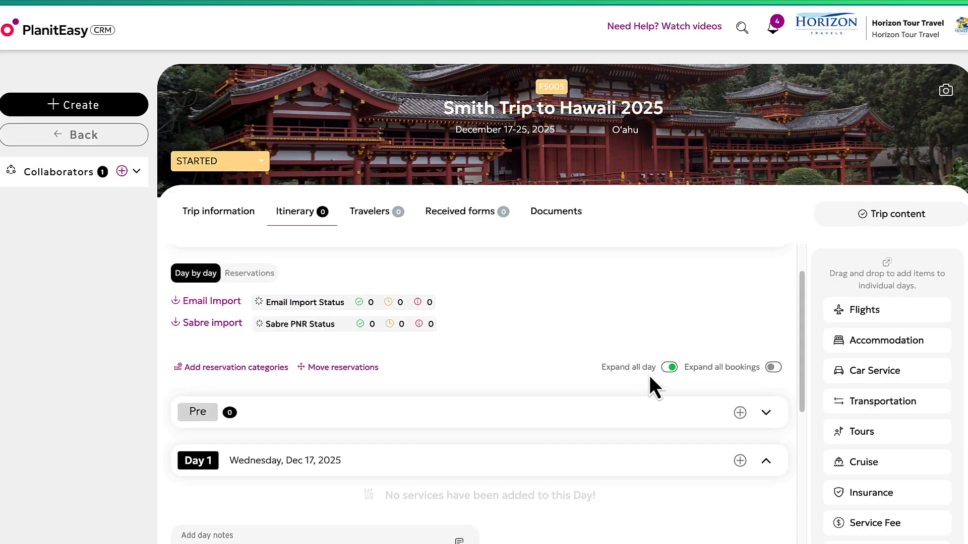
Bring up the Add Reservation types for Day 1, Wednesday Dec 17, 2025.
scroll(649, 375, "down", 1)
scroll(675, 281, "up", 3)
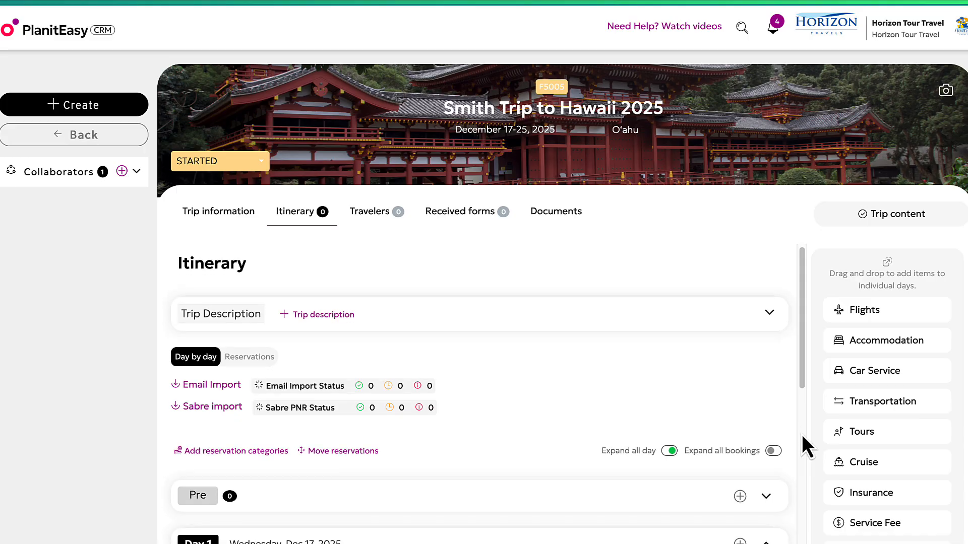
scroll(770, 392, "down", 1)
scroll(770, 392, "down", 3)
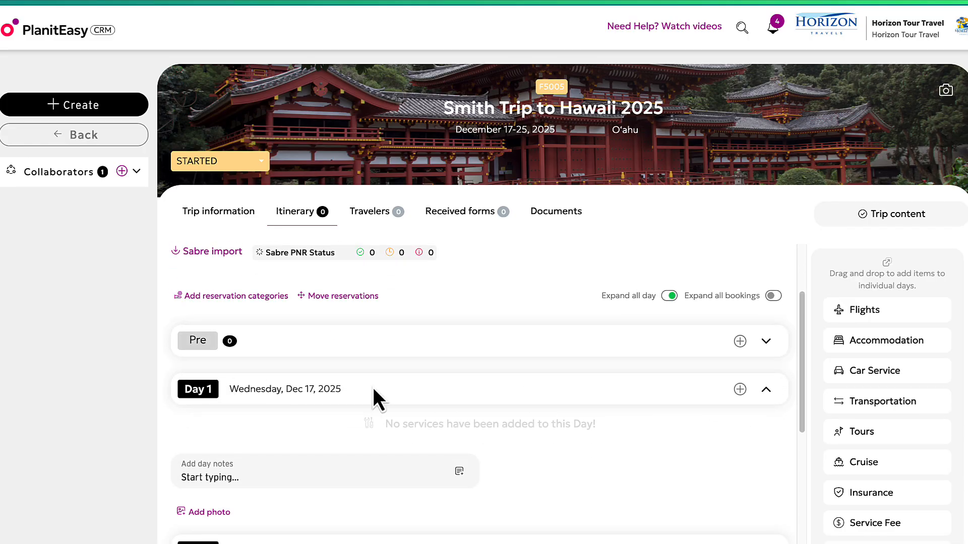
left_click(739, 390)
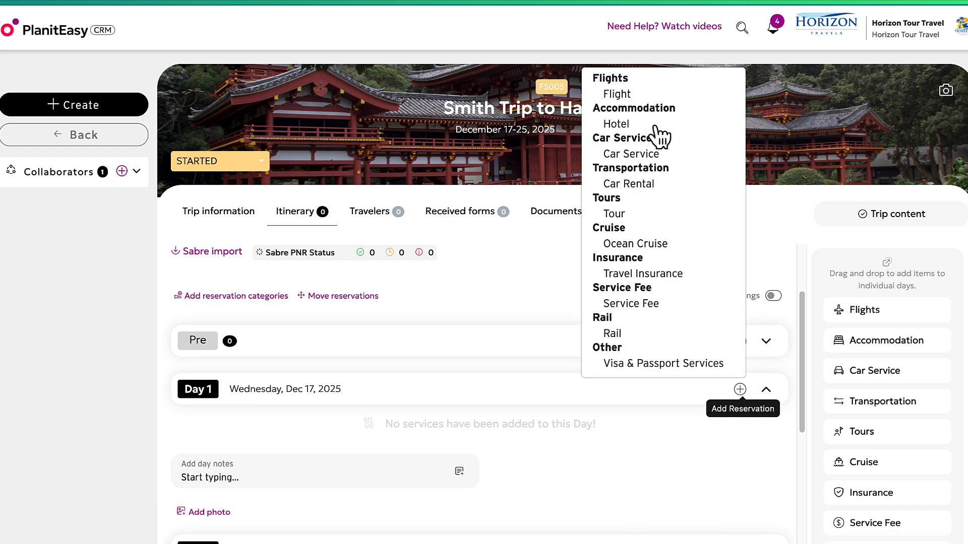
Add a Flight reservation and select flight AA74 by its Flight ID.
left_click(633, 94)
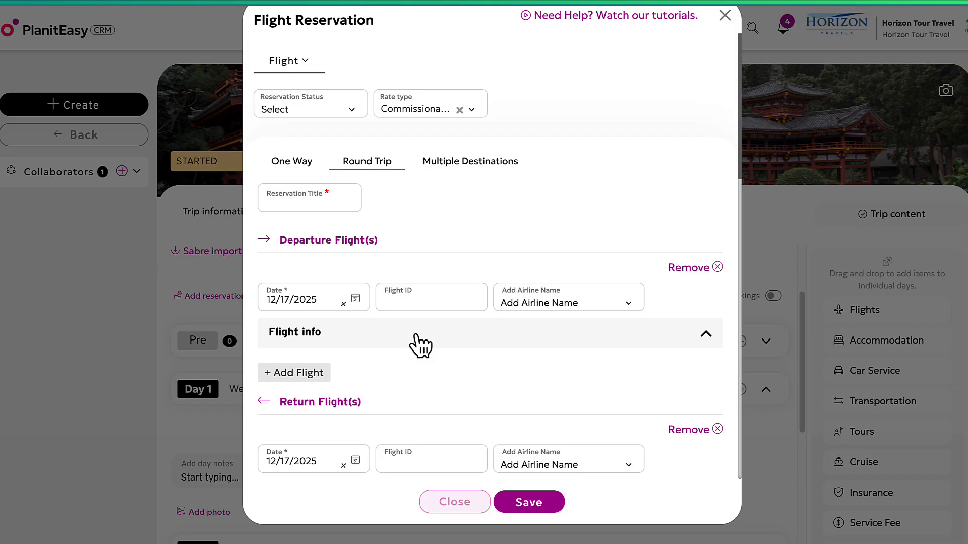
left_click(434, 298)
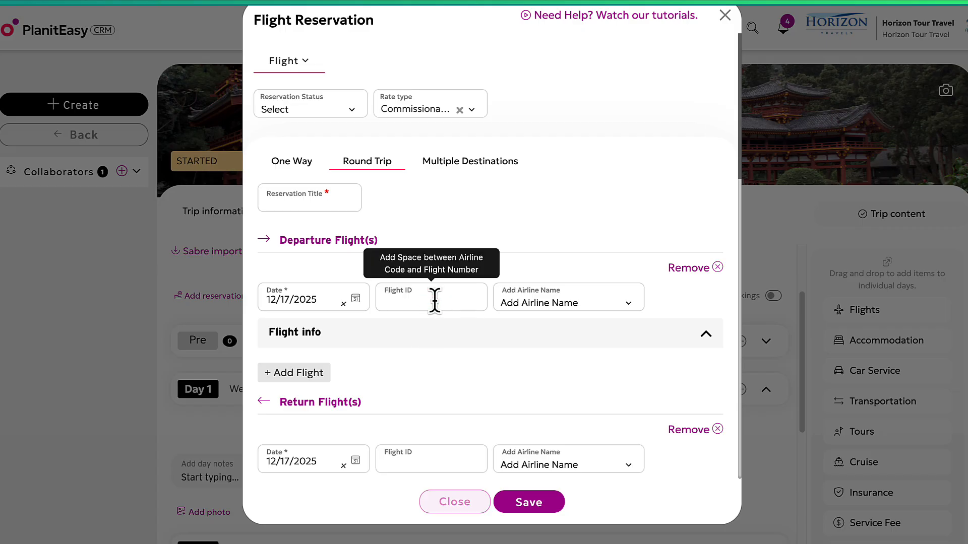
type("AA74")
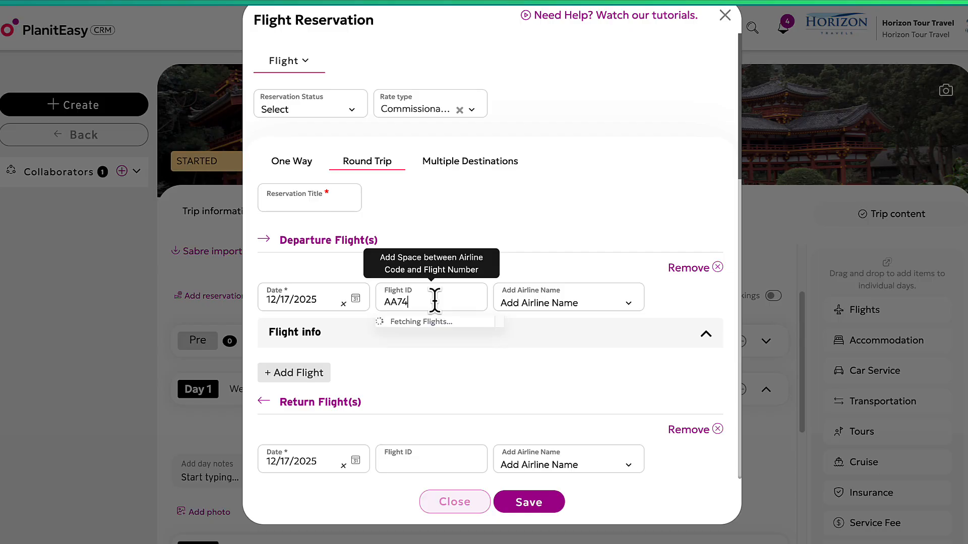
left_click(440, 361)
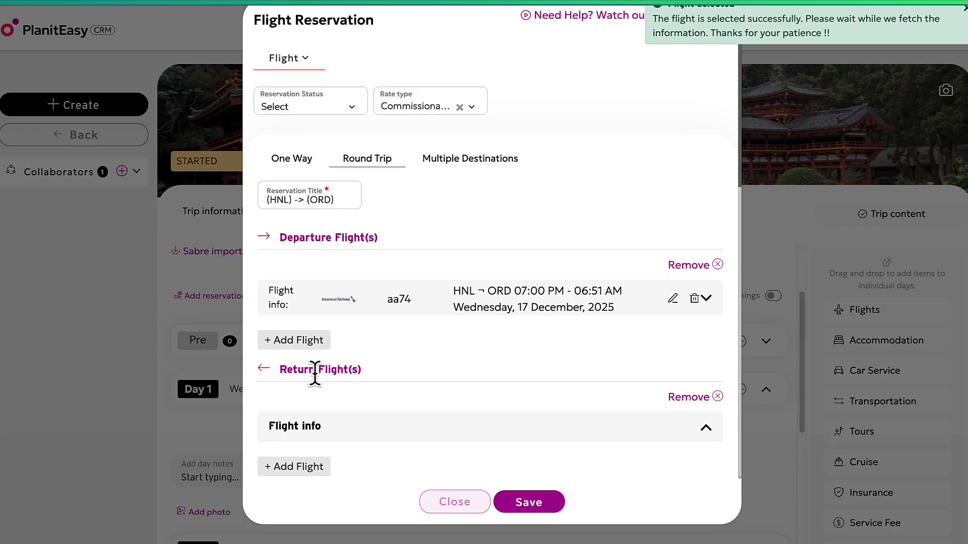
Review the American Airlines AA74 Honolulu-to-Chicago flight details on the form.
scroll(316, 380, "down", 1)
scroll(448, 368, "down", 6)
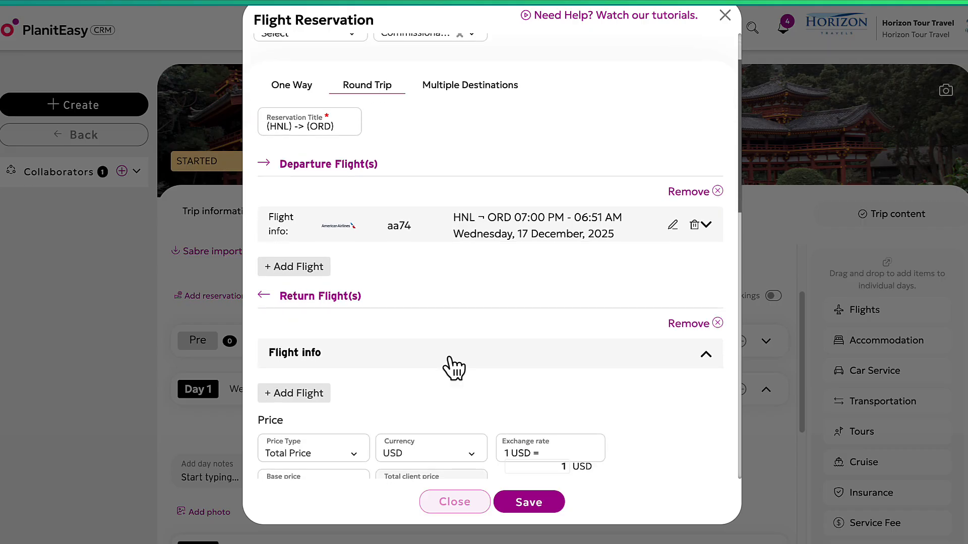
scroll(411, 323, "up", 7)
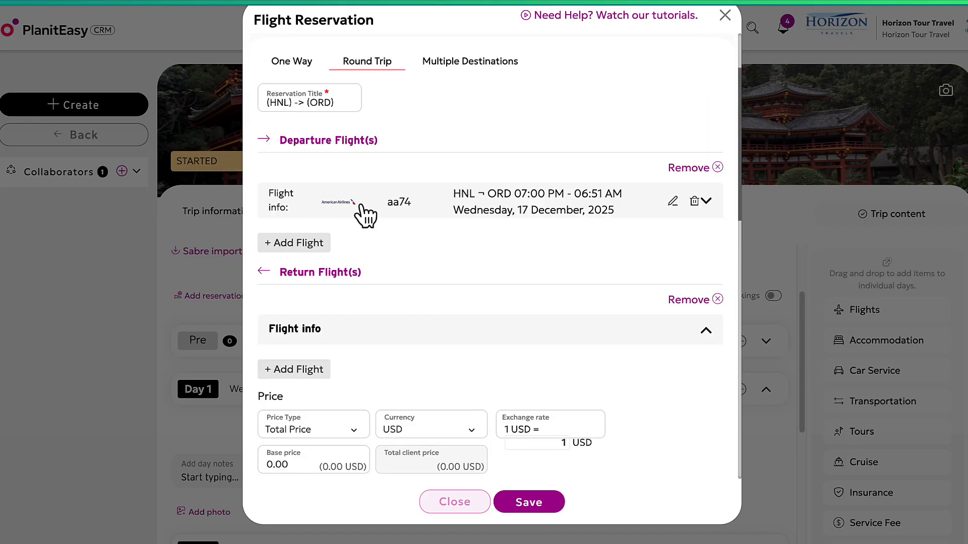
scroll(310, 267, "down", 1)
scroll(318, 303, "down", 4)
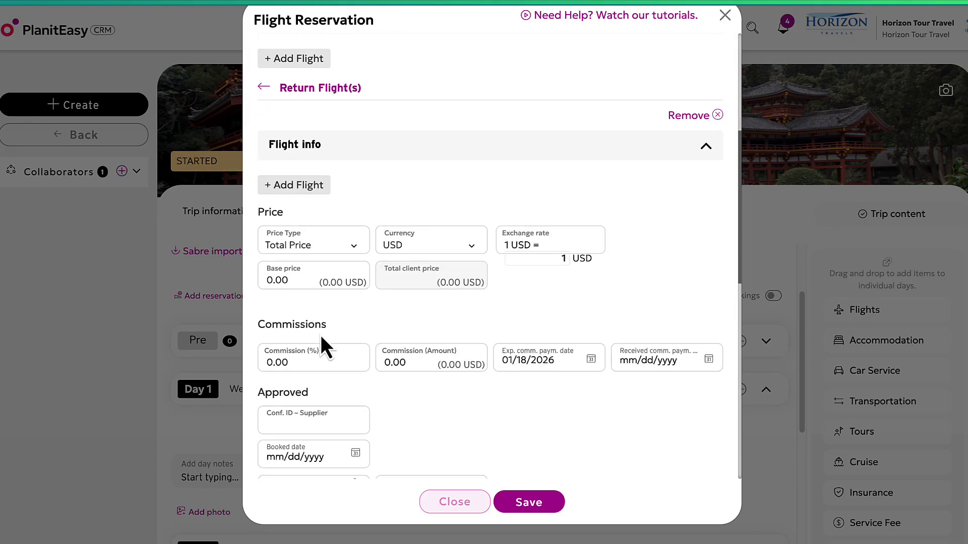
scroll(335, 360, "down", 1)
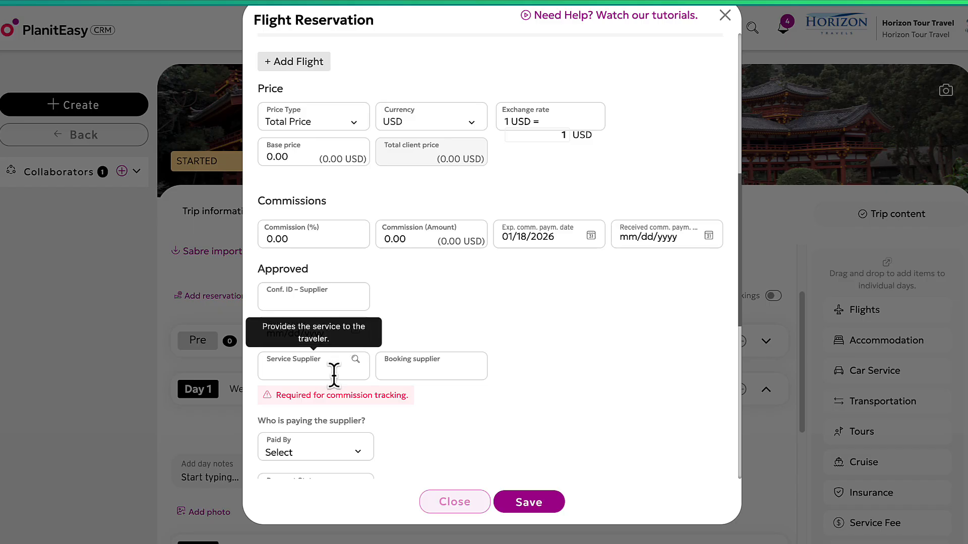
scroll(358, 393, "down", 1)
scroll(398, 399, "down", 1)
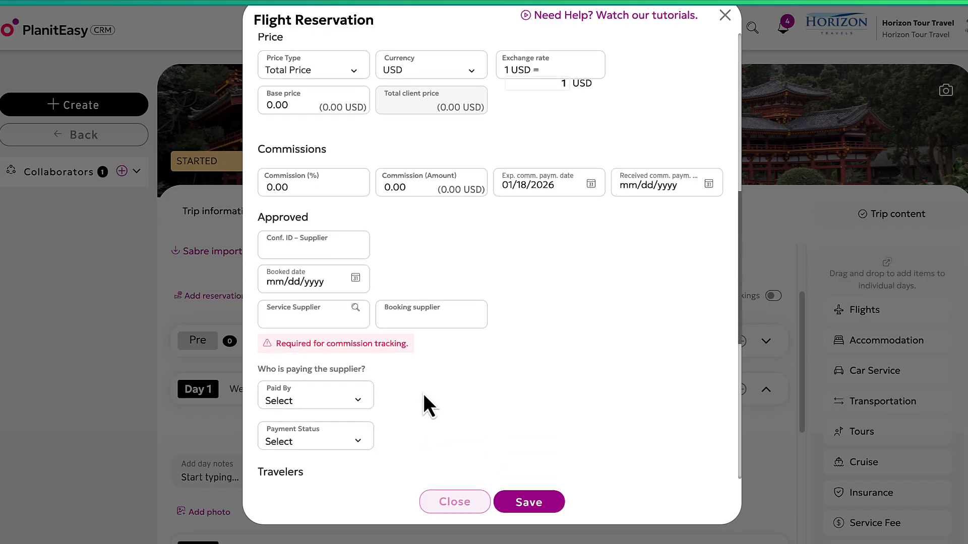
scroll(422, 393, "down", 2)
scroll(422, 395, "down", 1)
scroll(420, 373, "up", 10)
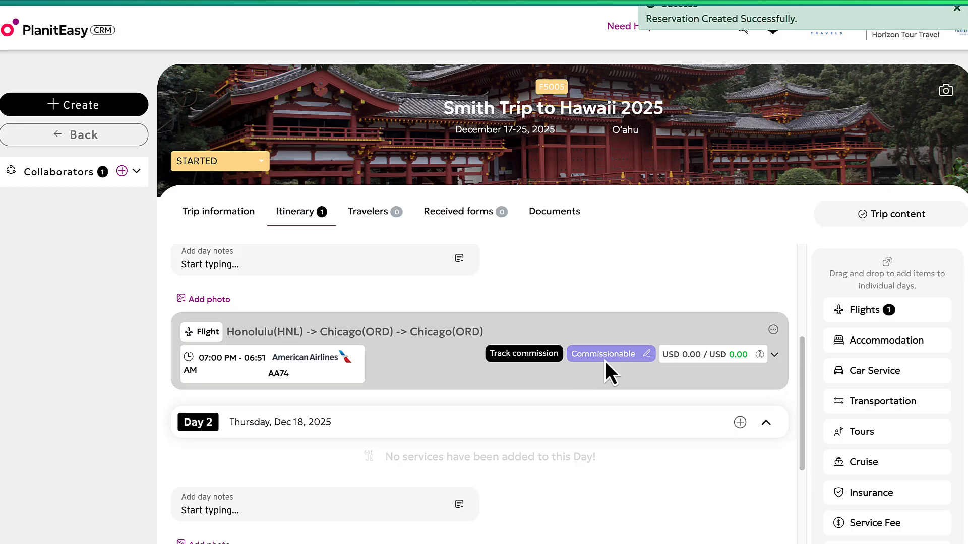
scroll(782, 391, "up", 3)
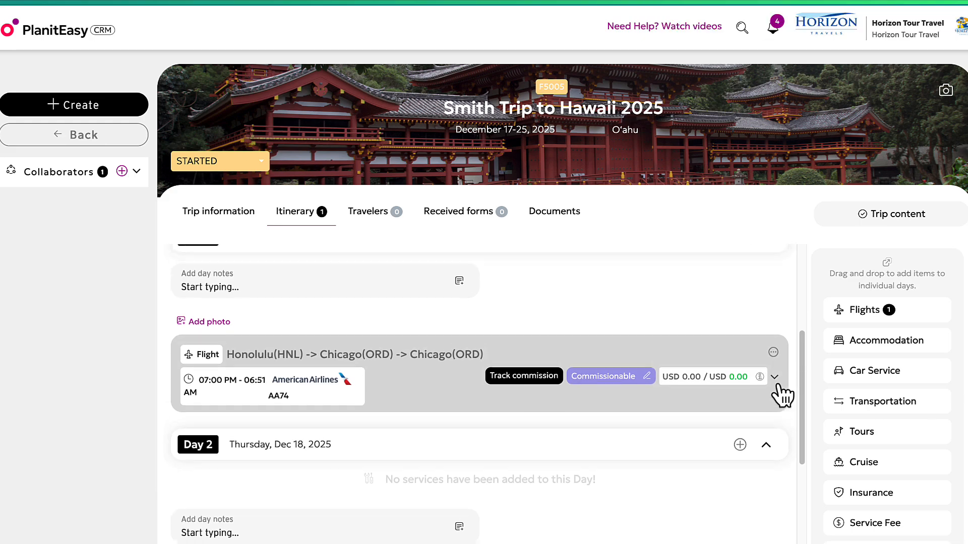
scroll(776, 391, "down", 2)
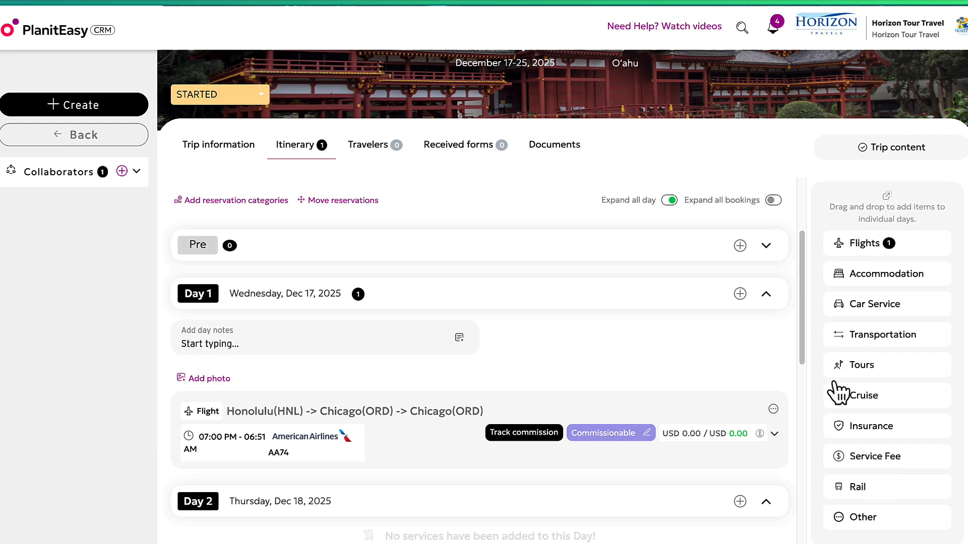
Book a Day 1 hotel stay at Four Seasons Resort Oahu at Ko Olina, checking out Dec 25, 2025.
left_click(745, 278)
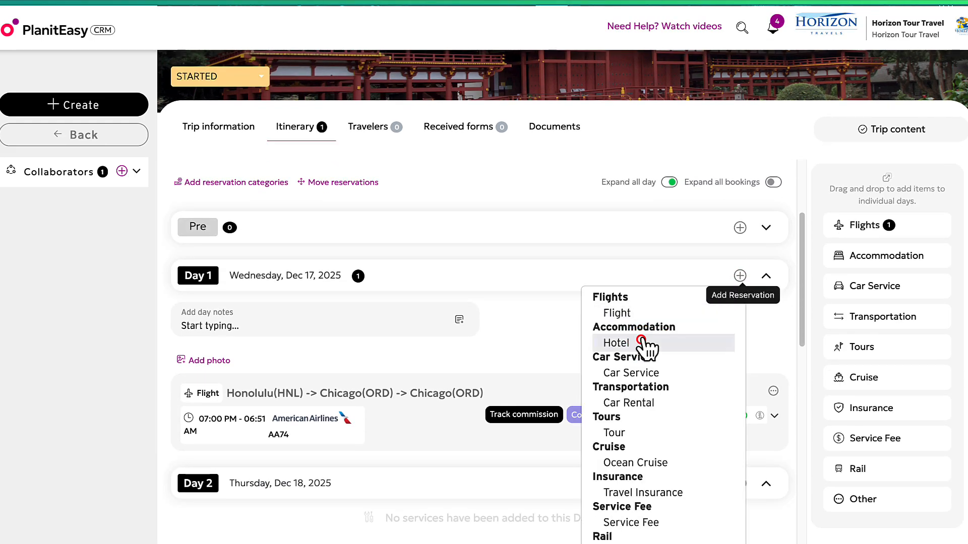
left_click(641, 340)
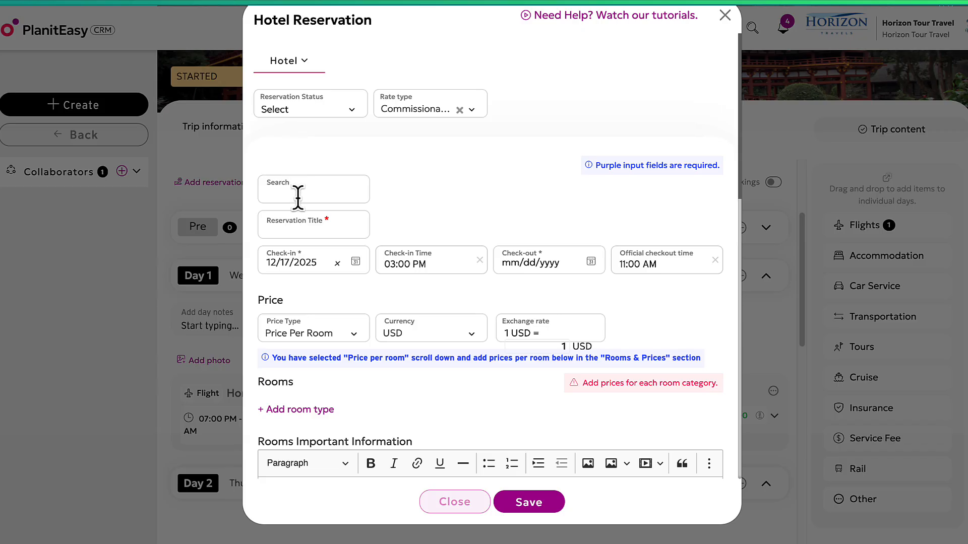
left_click(319, 188)
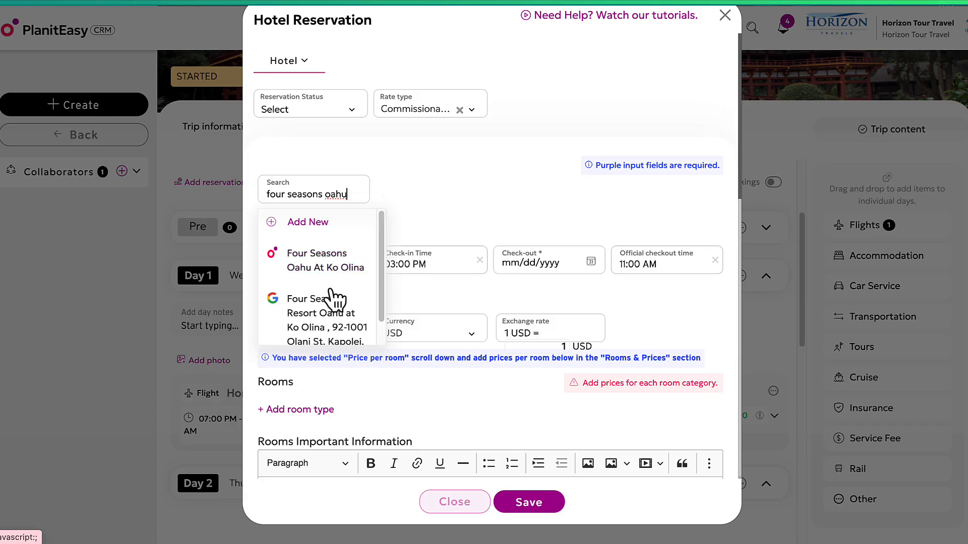
left_click(335, 313)
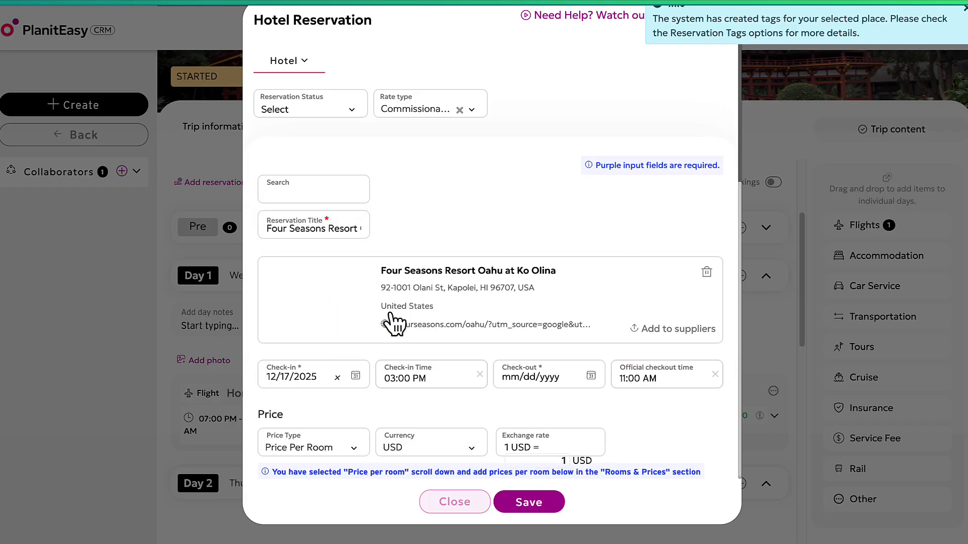
left_click(539, 370)
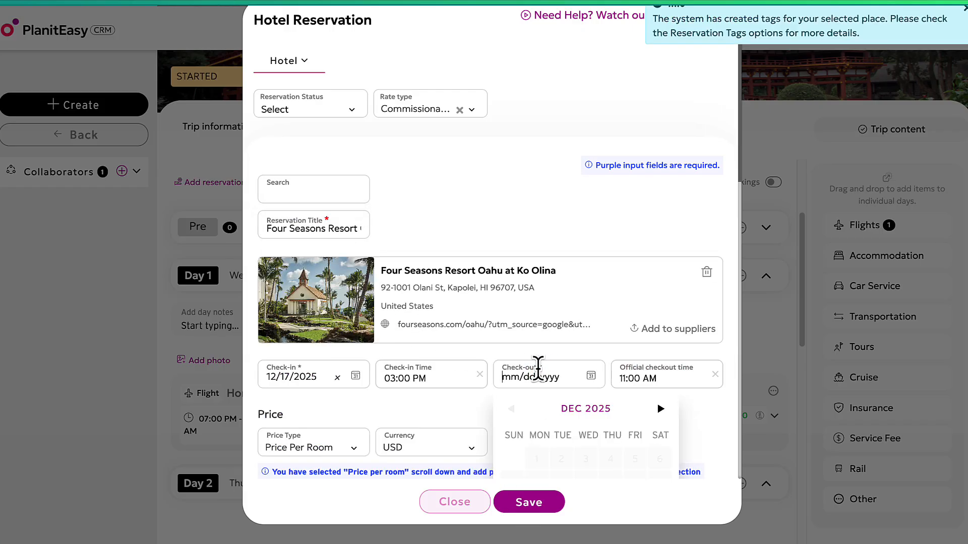
scroll(540, 353, "down", 3)
left_click(611, 367)
left_click(524, 501)
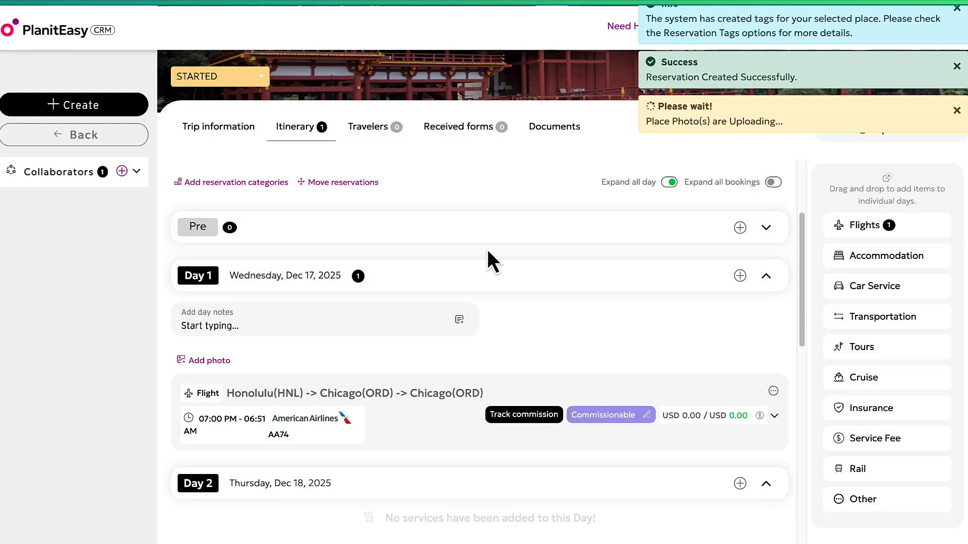
Copy the Hawaii trip's Email Import address from the itinerary page.
scroll(576, 283, "down", 2)
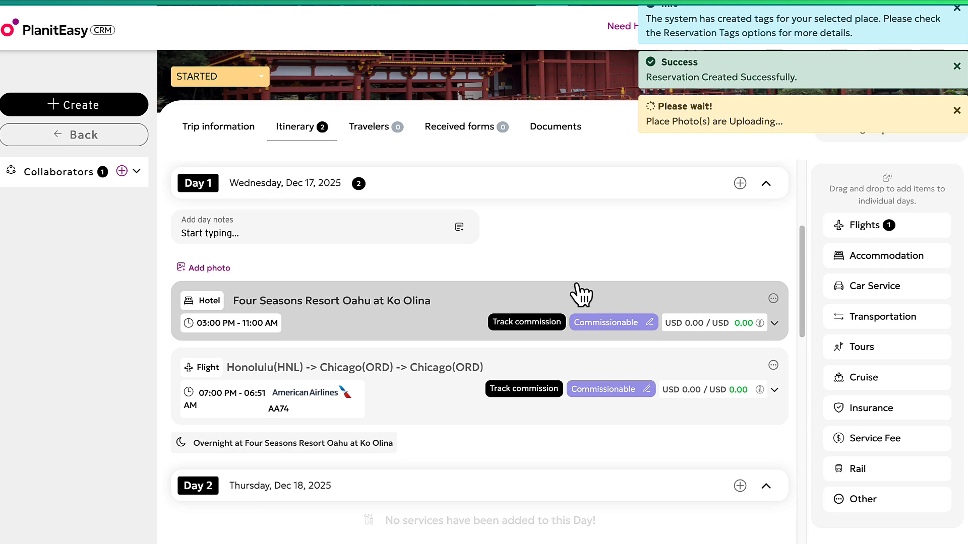
scroll(579, 296, "down", 1)
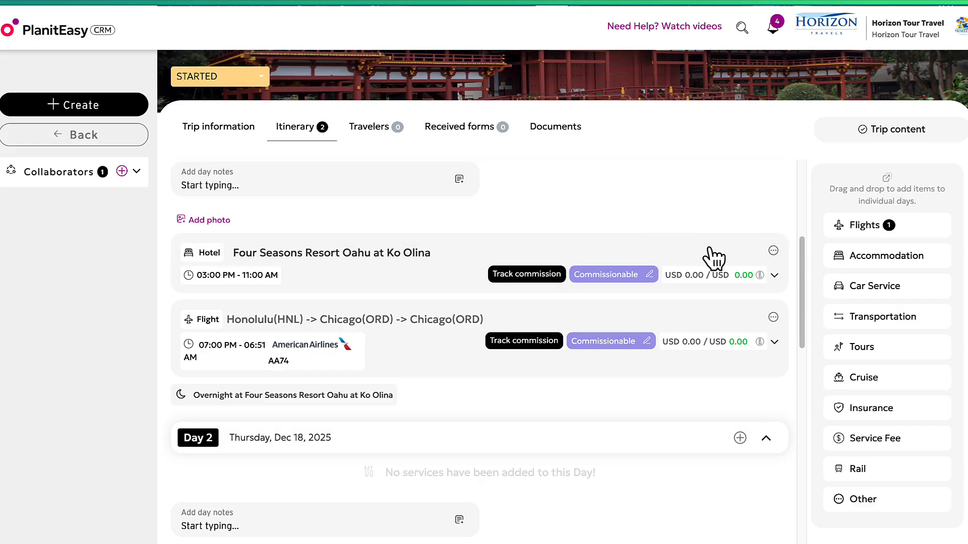
scroll(714, 409, "up", 5)
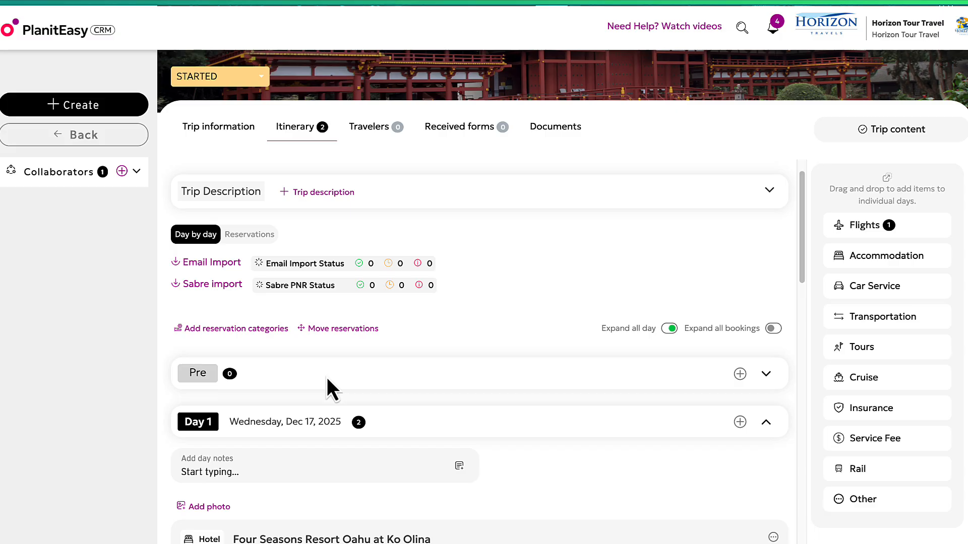
scroll(504, 373, "down", 2)
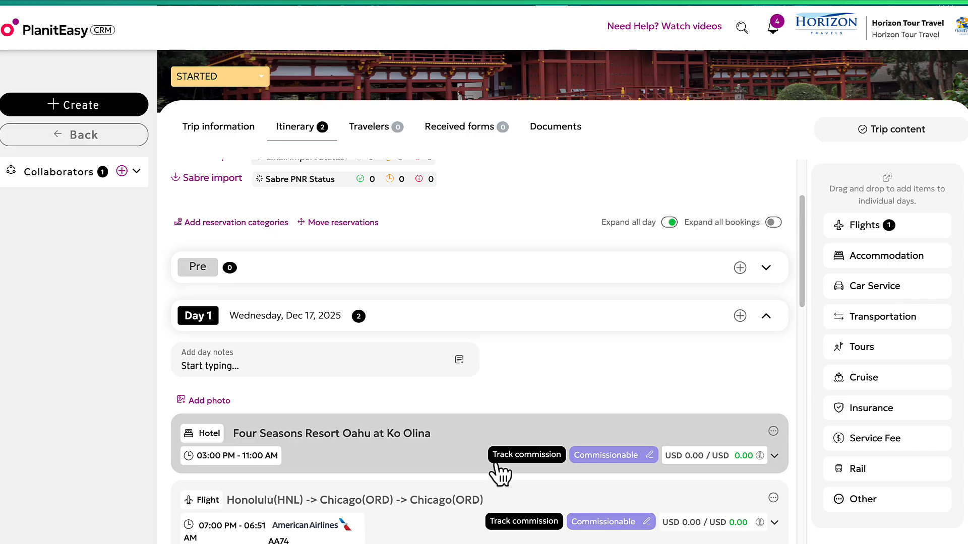
scroll(503, 410, "up", 3)
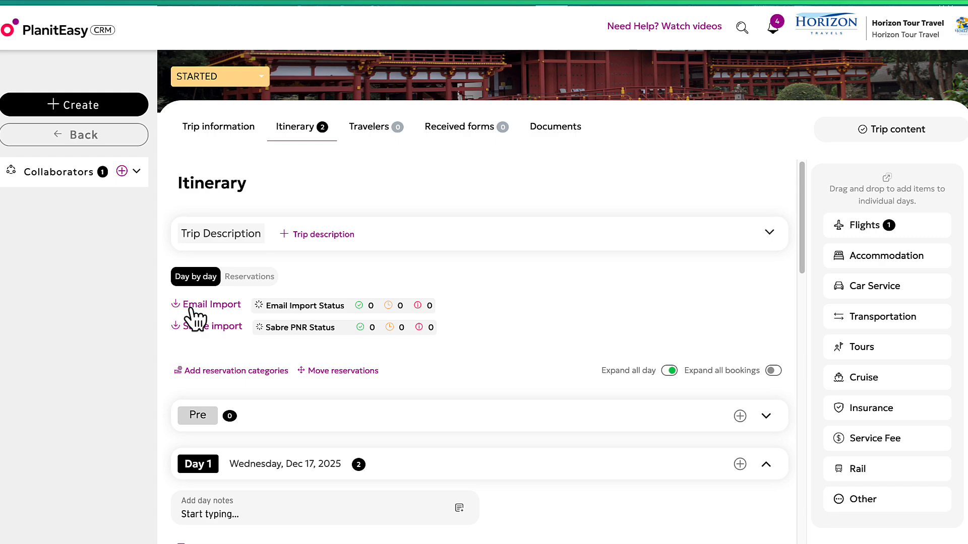
left_click(197, 305)
scroll(553, 319, "down", 4)
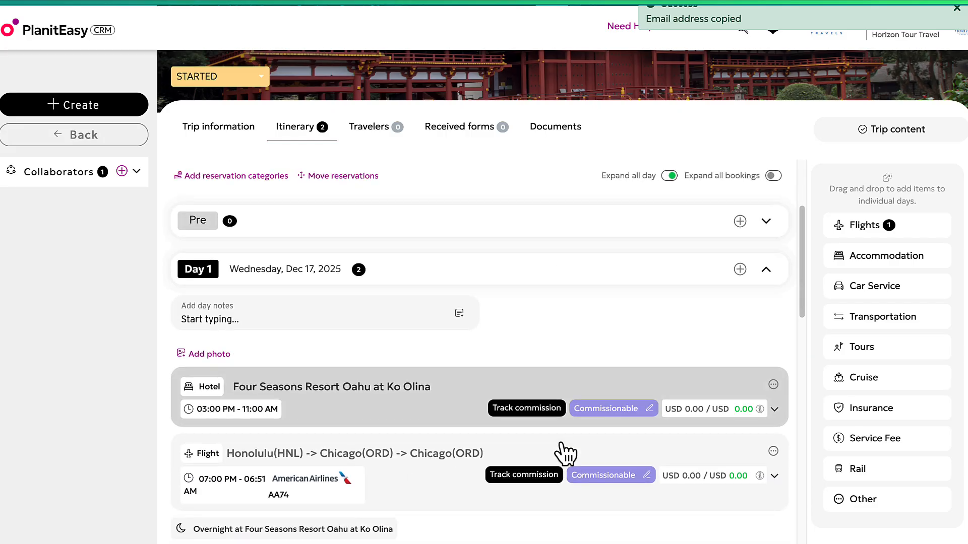
scroll(564, 454, "down", 1)
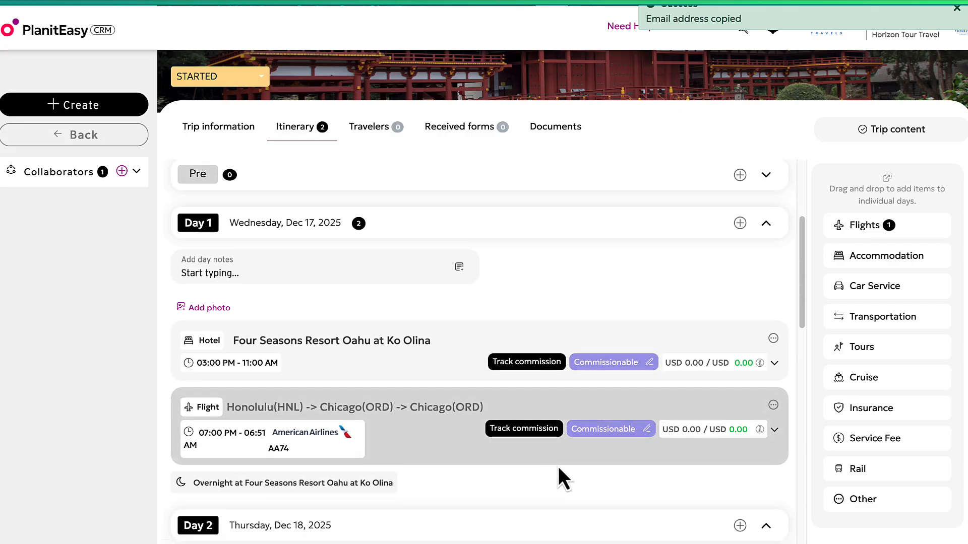
scroll(558, 467, "down", 1)
scroll(560, 413, "up", 6)
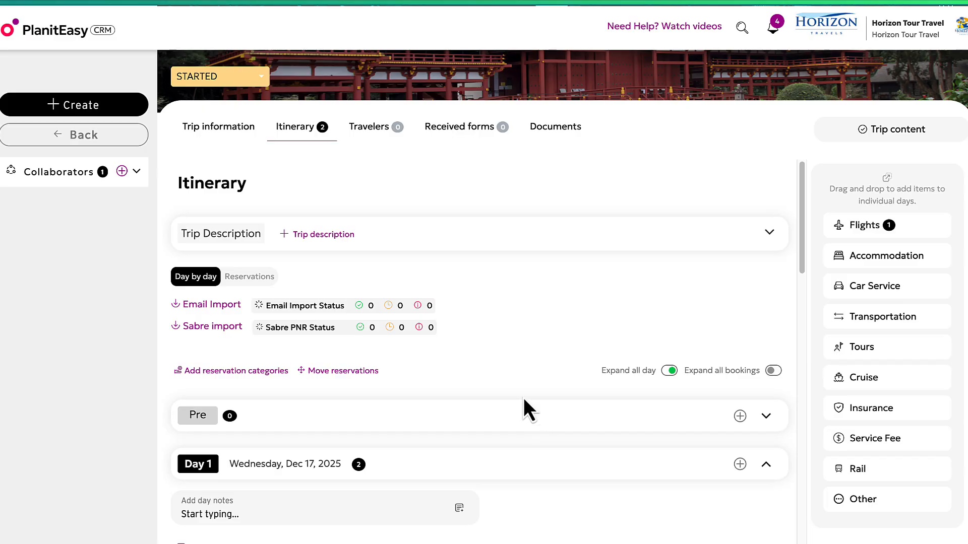
scroll(507, 374, "up", 3)
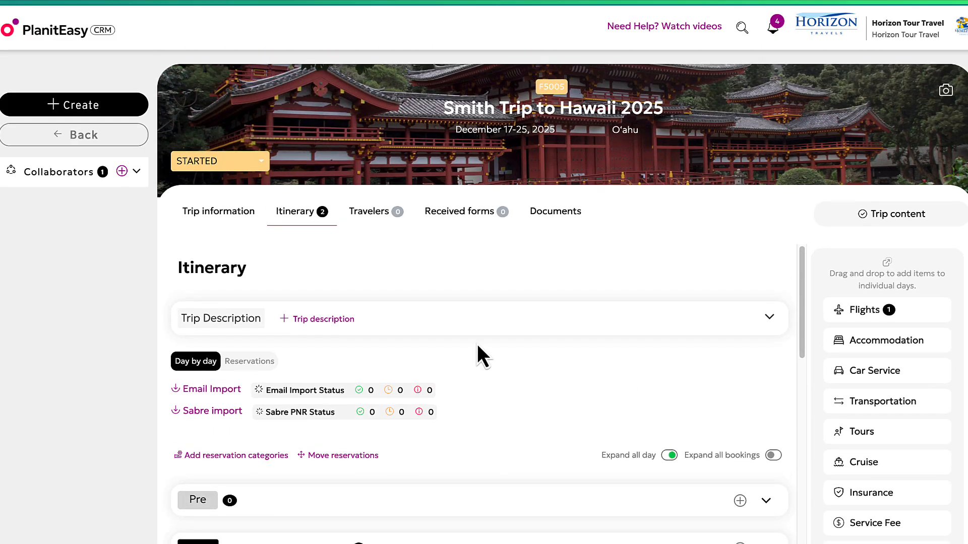
Look through the trip's Travelers, Received forms and Documents tabs.
left_click(366, 212)
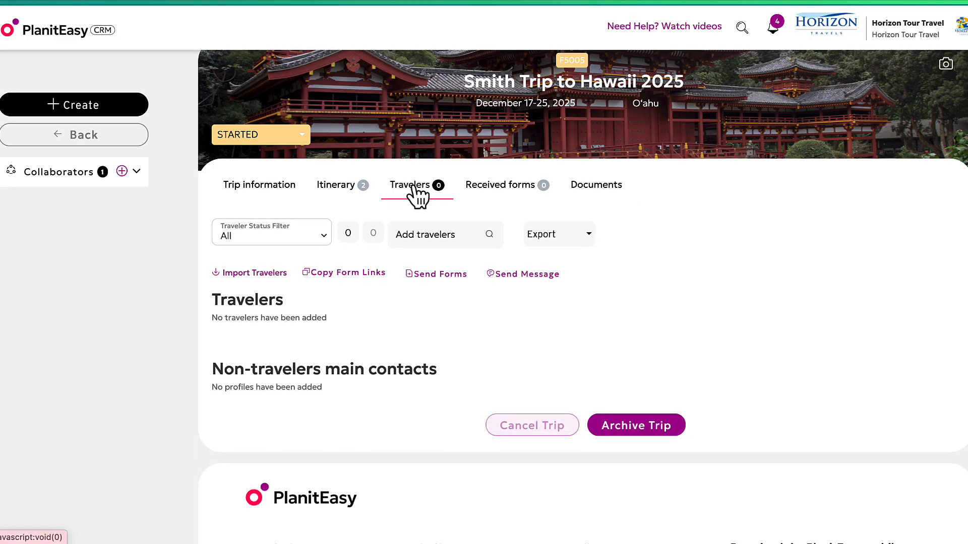
left_click(504, 189)
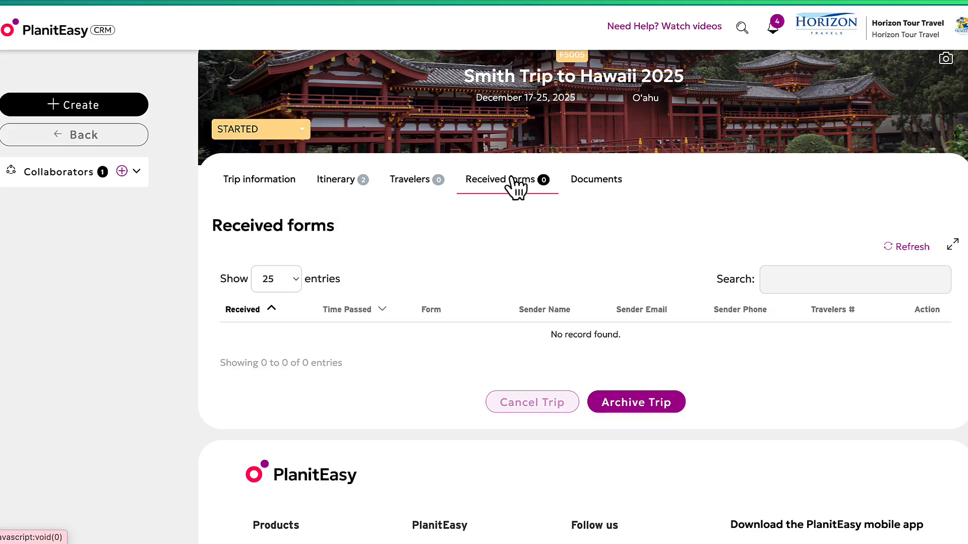
left_click(602, 187)
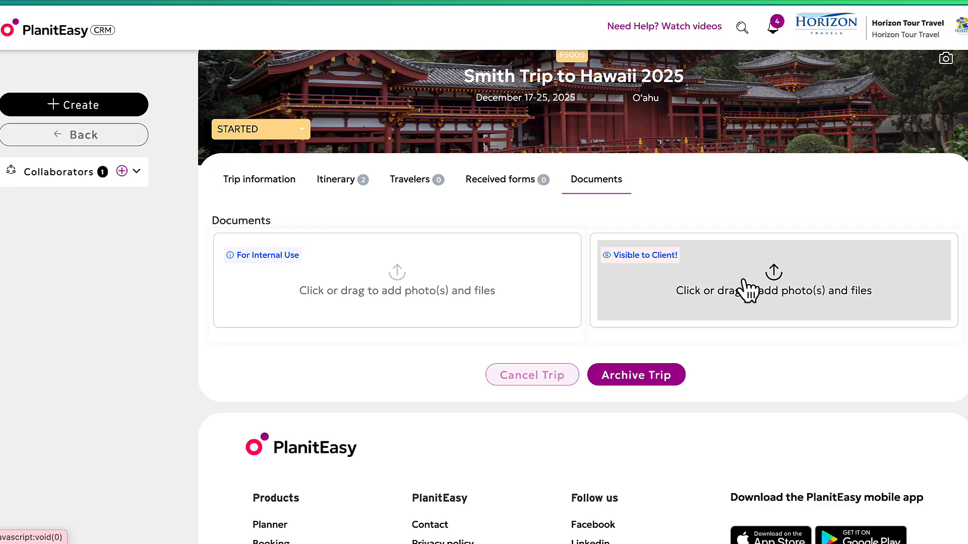
scroll(396, 363, "down", 3)
scroll(399, 370, "up", 3)
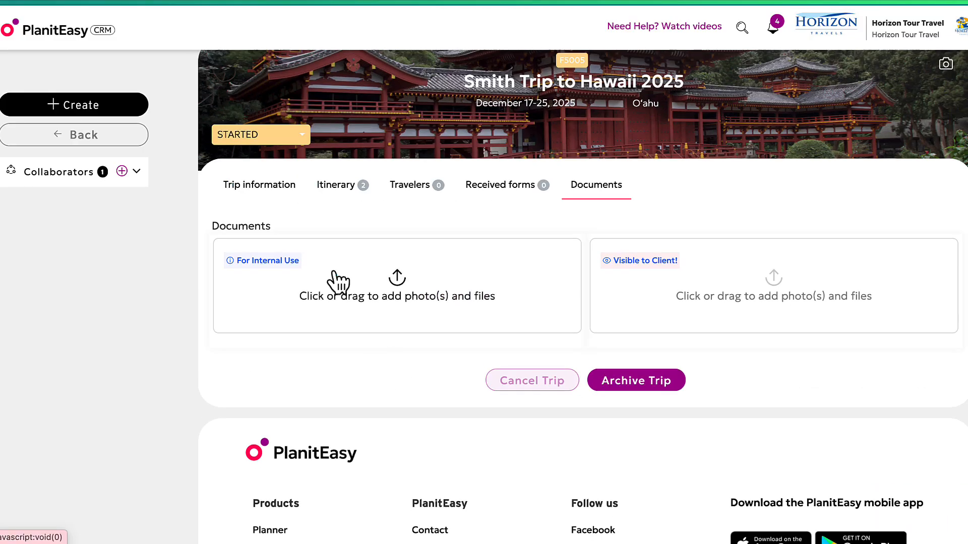
Review the Trip information form and expand Collaborators showing Horizon Tour Travel as client advisor.
left_click(257, 186)
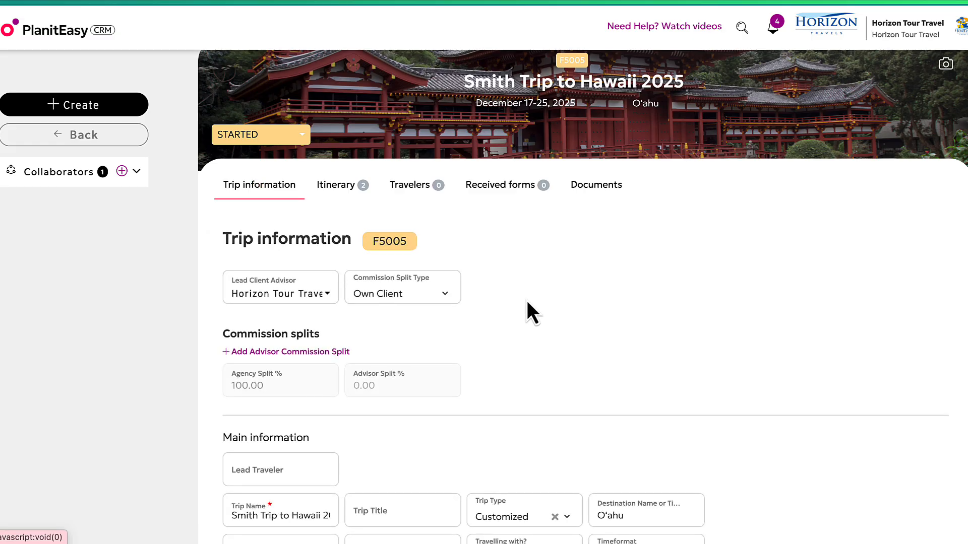
scroll(587, 314, "down", 2)
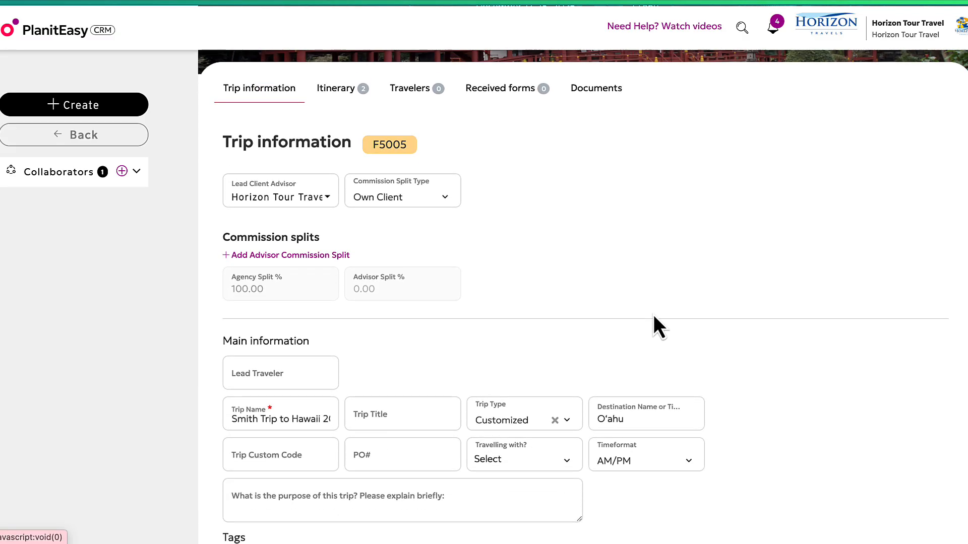
scroll(764, 323, "down", 7)
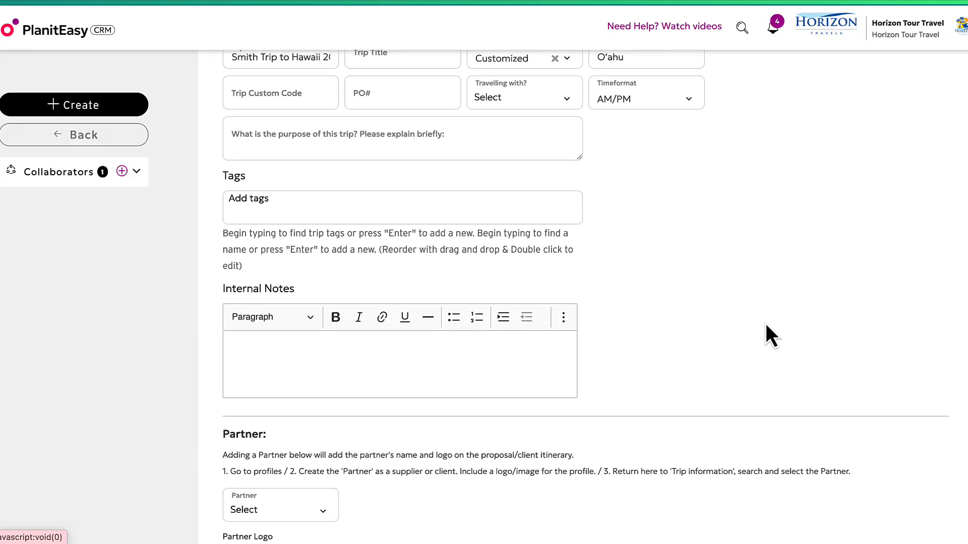
scroll(766, 325, "up", 9)
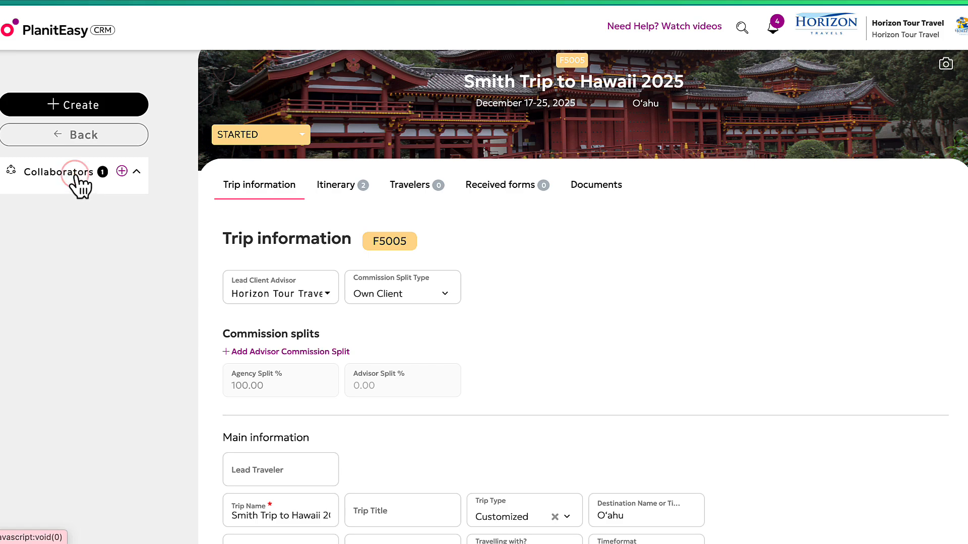
left_click(80, 181)
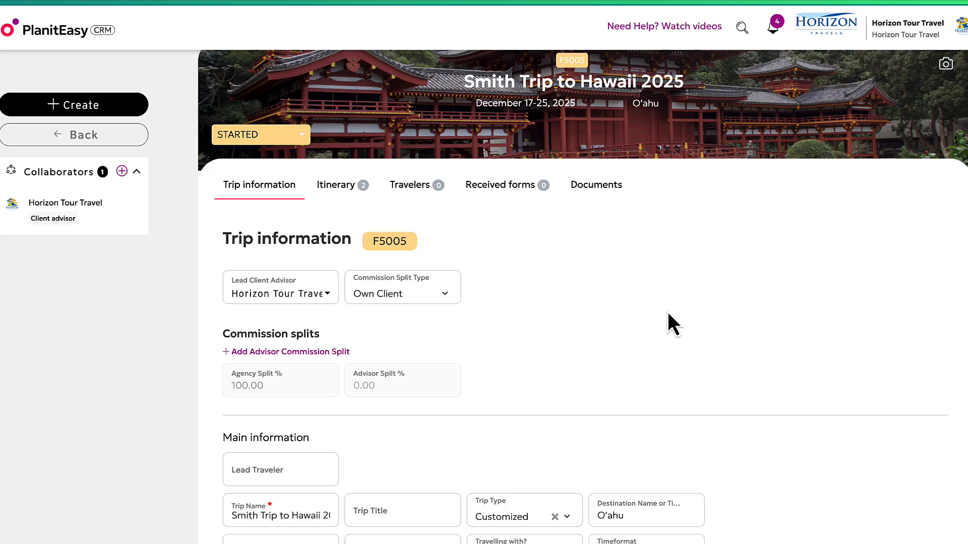
Add a Tours reservation titled 'Snorkeling Tour' to Day 2, Dec 18, 2025.
left_click(355, 188)
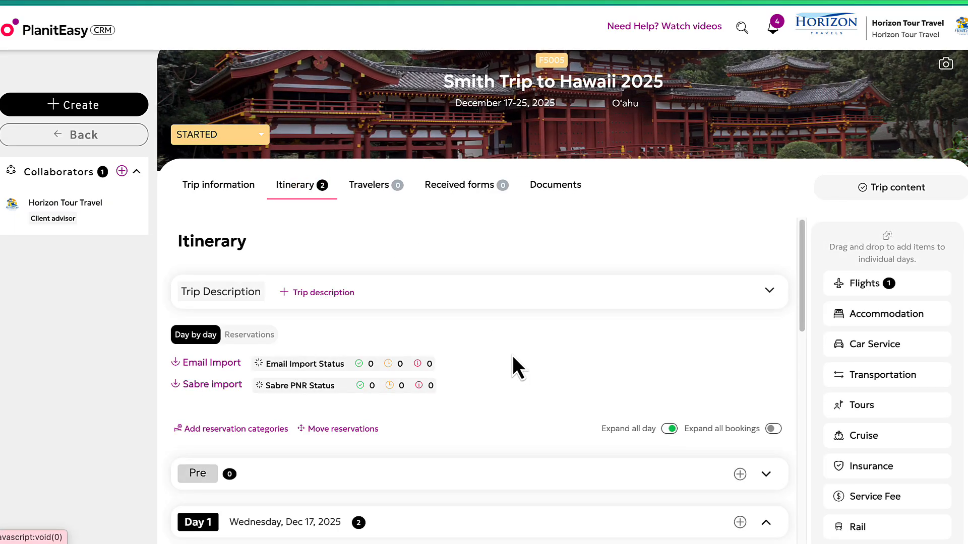
scroll(522, 369, "down", 10)
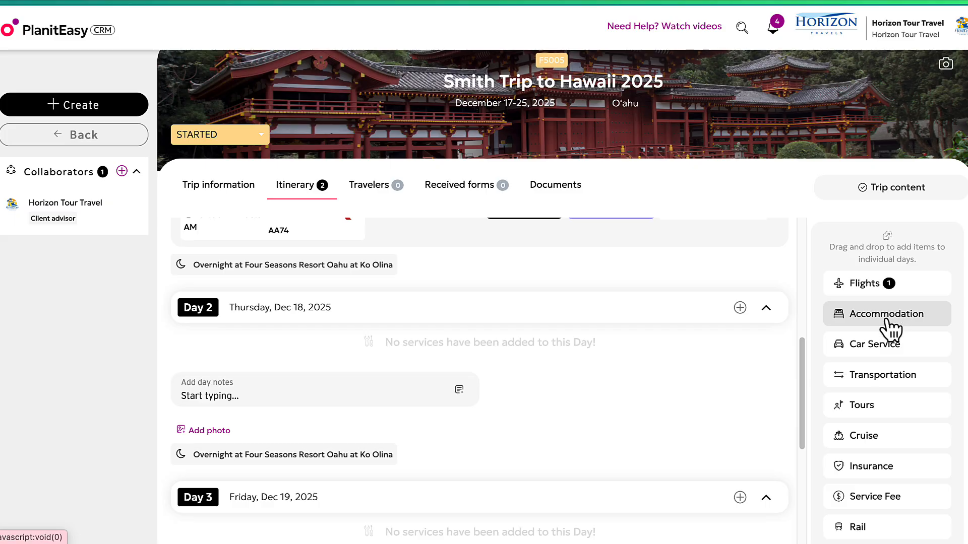
scroll(916, 421, "down", 1)
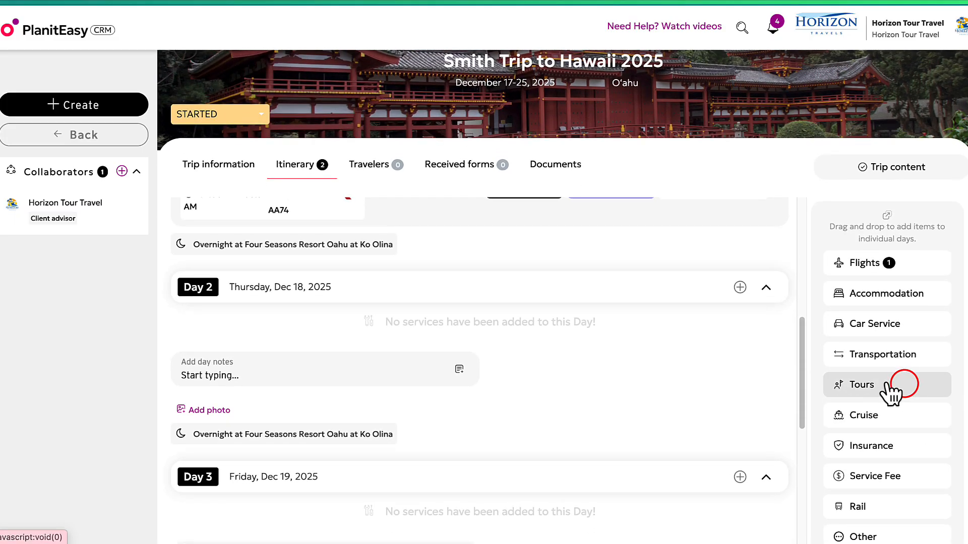
left_click_drag(838, 393, 288, 292)
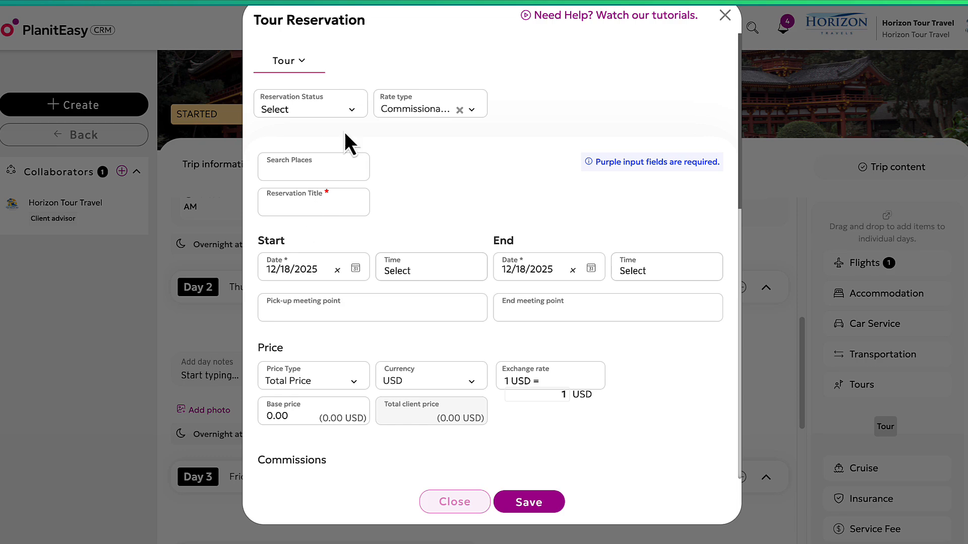
left_click(314, 201)
type("Snorkeling Tour")
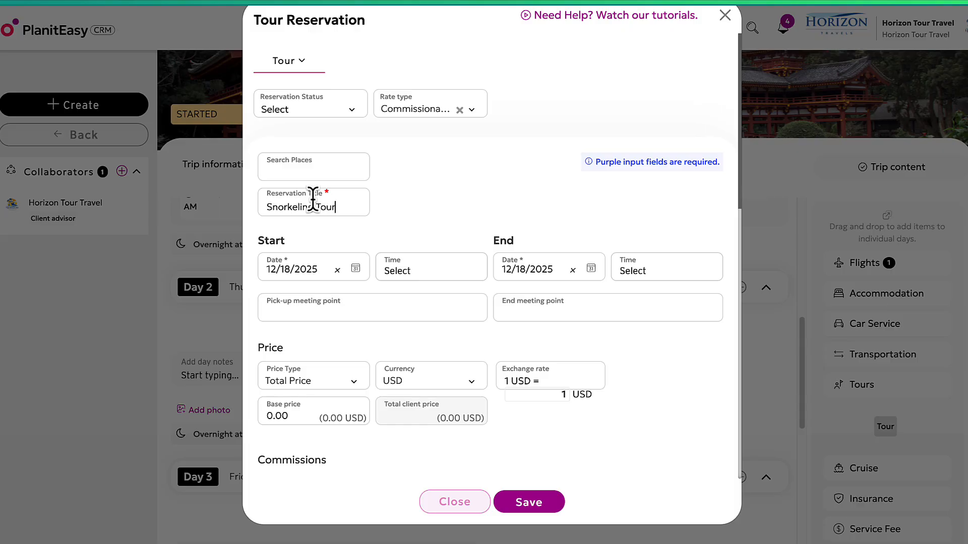
left_click(530, 503)
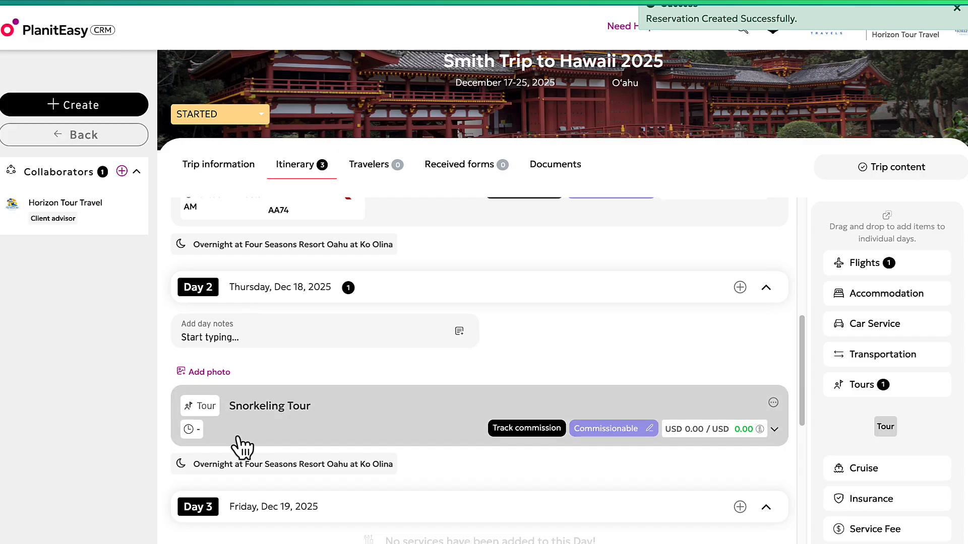
scroll(501, 410, "up", 10)
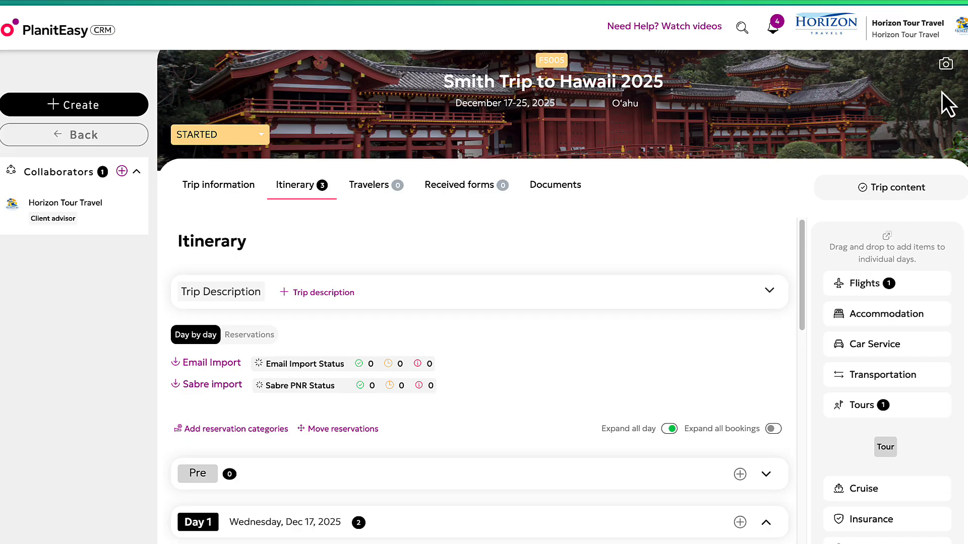
Replace the trip's cover image with the O'ahu coastline photo.
left_click(944, 65)
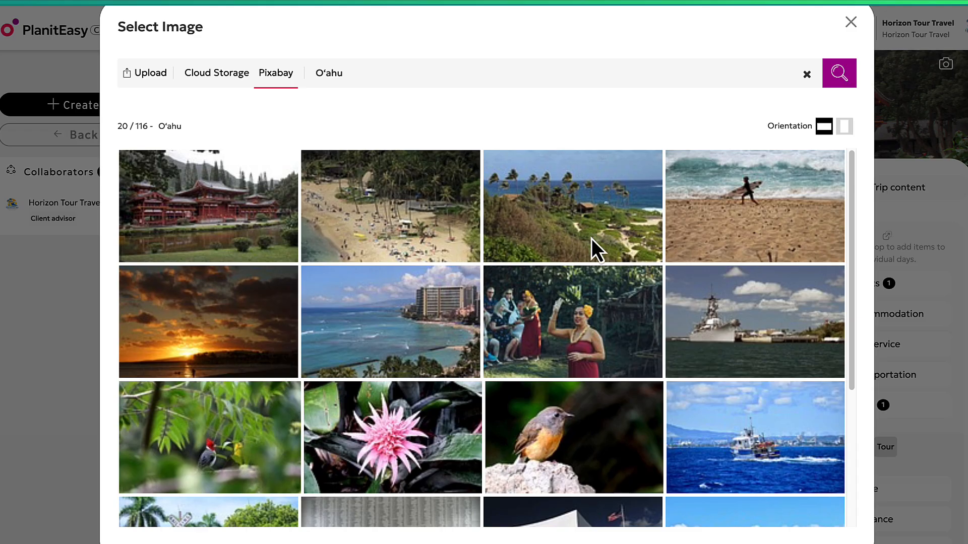
left_click(580, 205)
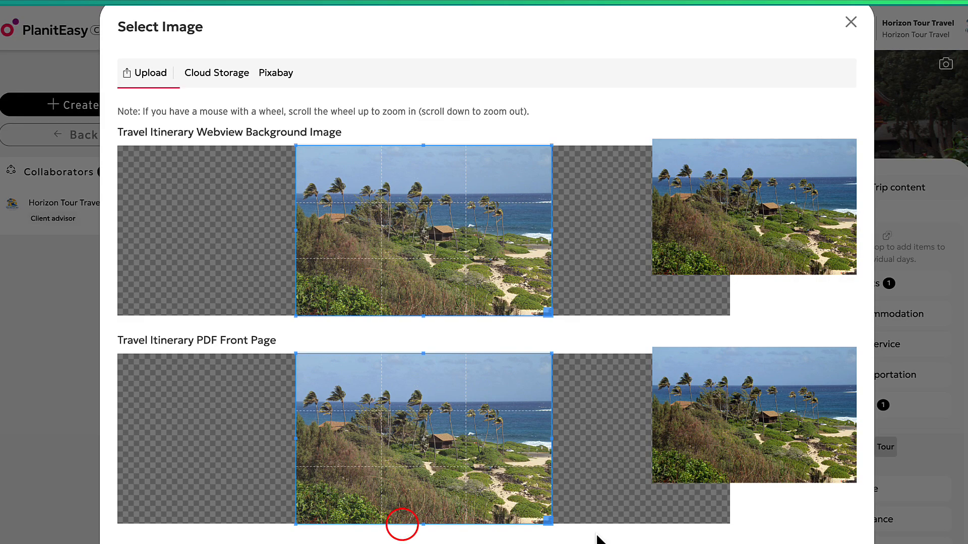
scroll(524, 511, "down", 5)
left_click(413, 530)
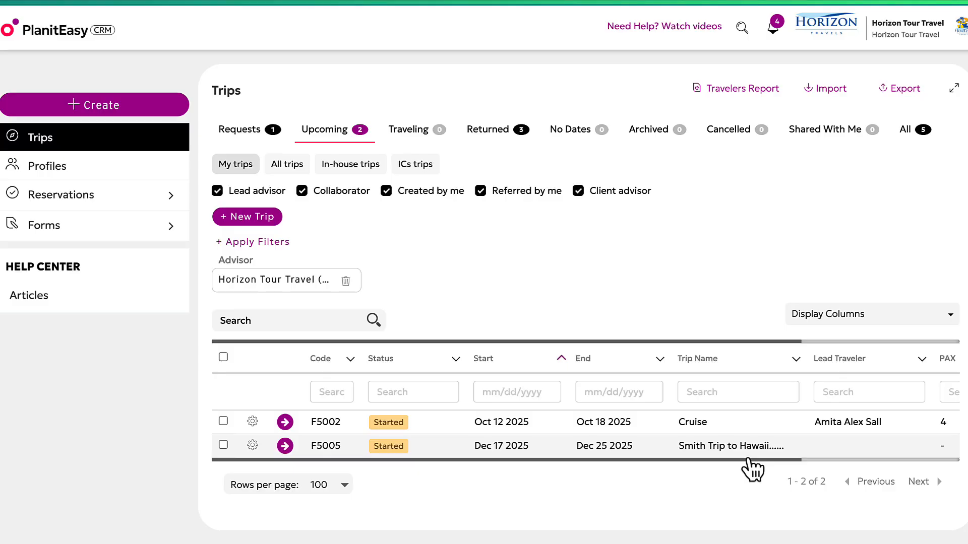
Reopen Smith Trip to Hawaii 2025 and scroll down to the Day 1 bookings.
left_click(746, 453)
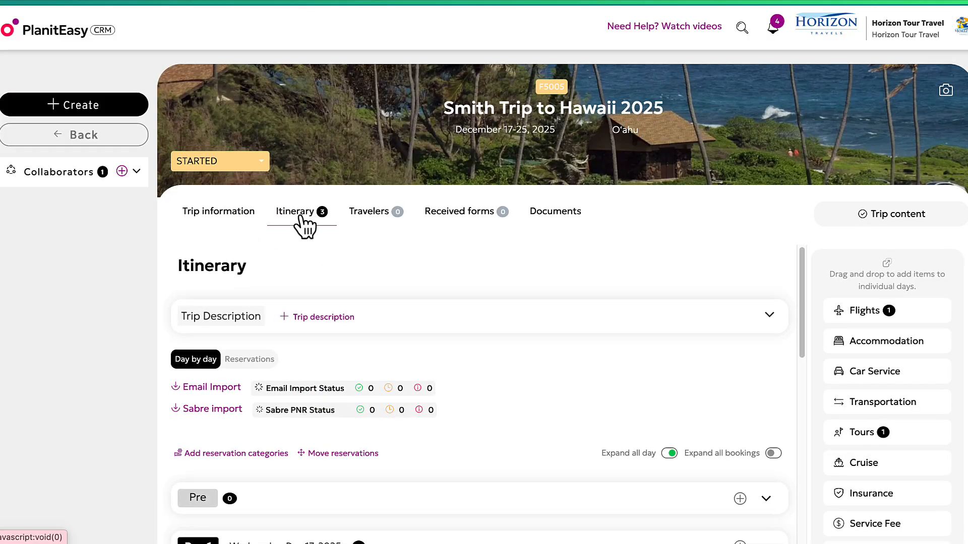
scroll(588, 346, "down", 6)
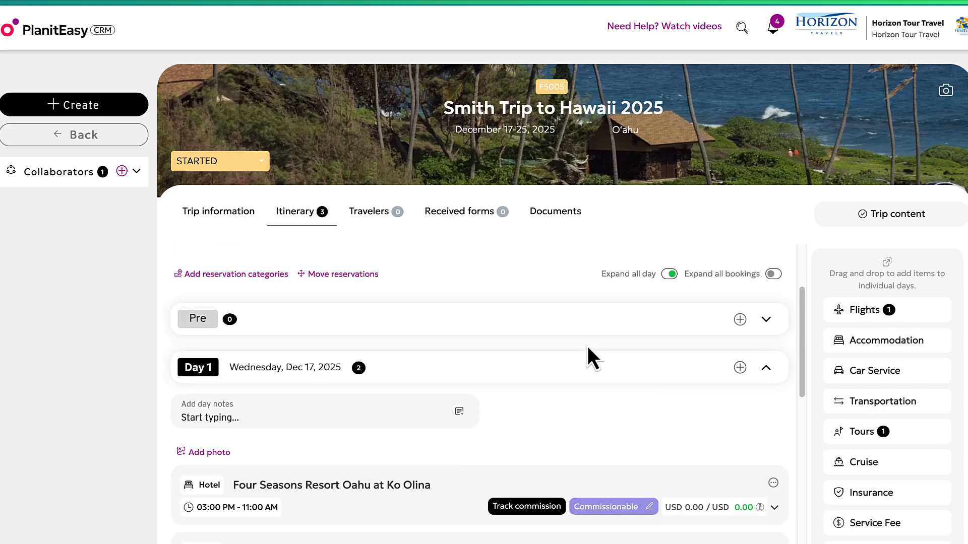
scroll(584, 348, "down", 2)
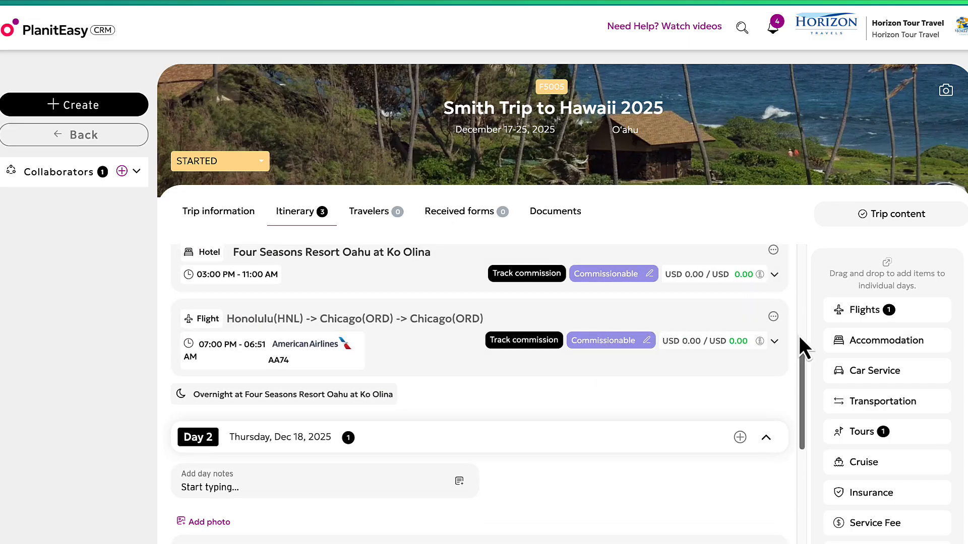
Edit the Honolulu–Chicago flight, setting a 450 base price priced Per Person.
left_click(774, 317)
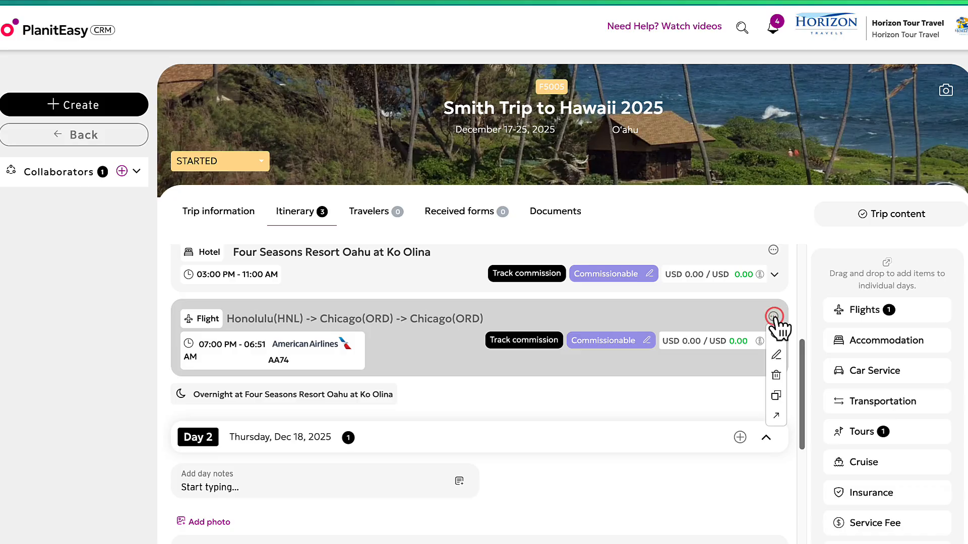
left_click(777, 355)
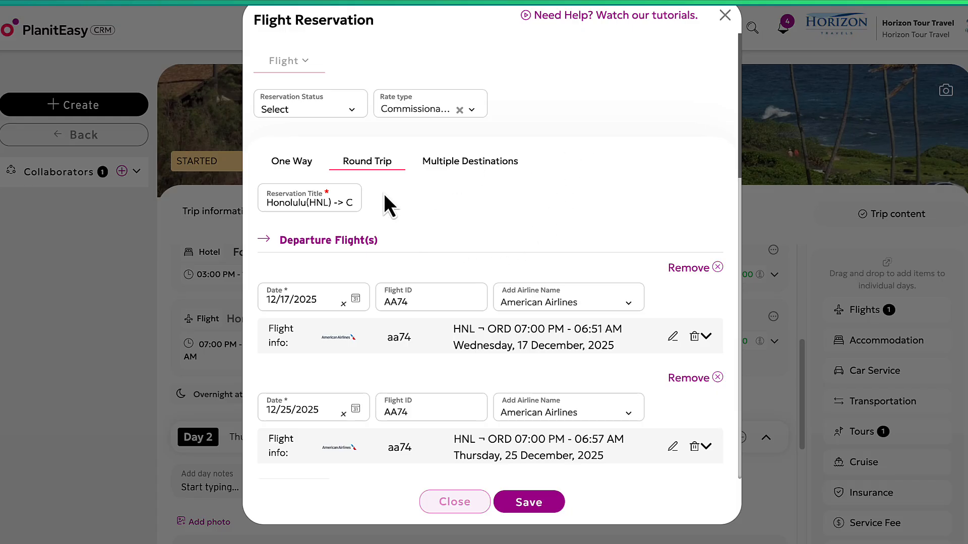
scroll(393, 267, "down", 2)
scroll(395, 280, "down", 3)
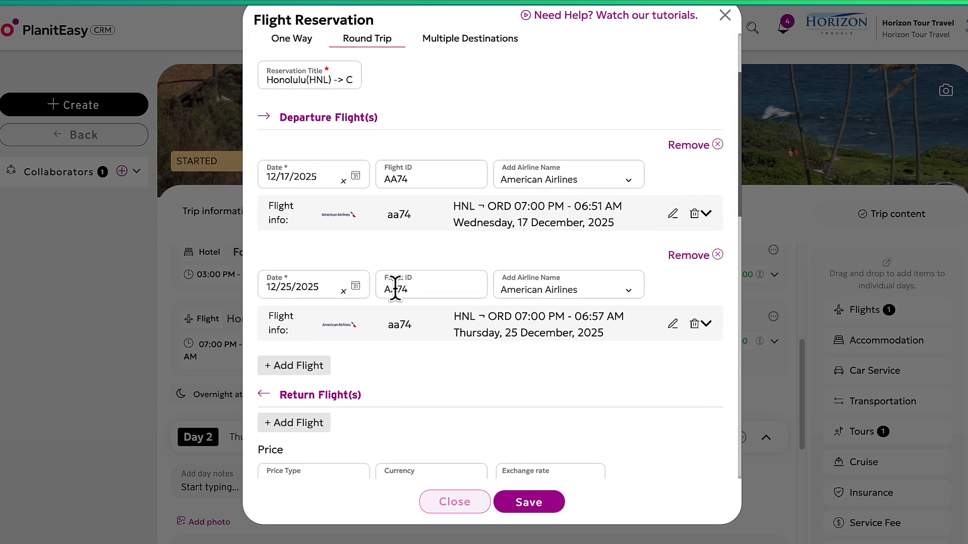
scroll(401, 312, "down", 2)
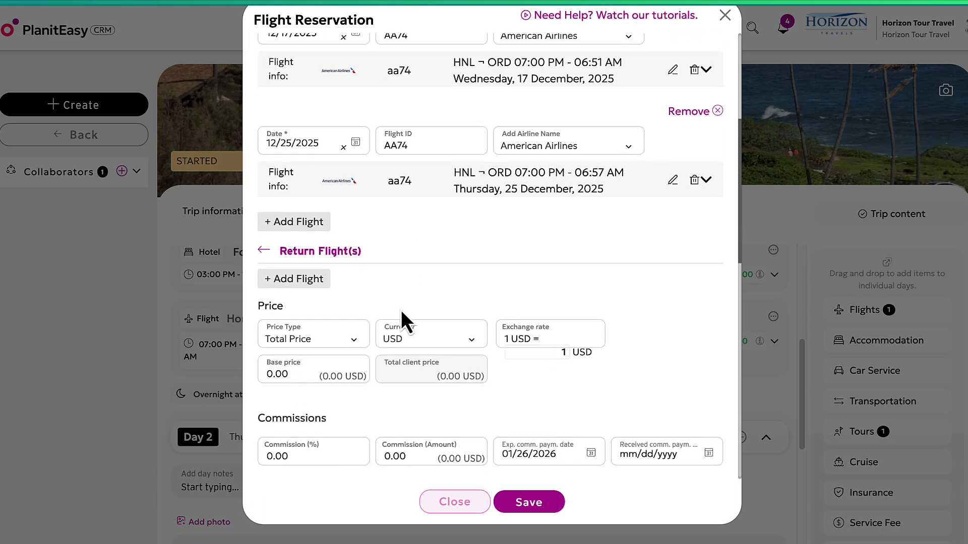
left_click(313, 327)
key("BackSpace")
key("BackSpace")
key("BackSpace")
key("BackSpace")
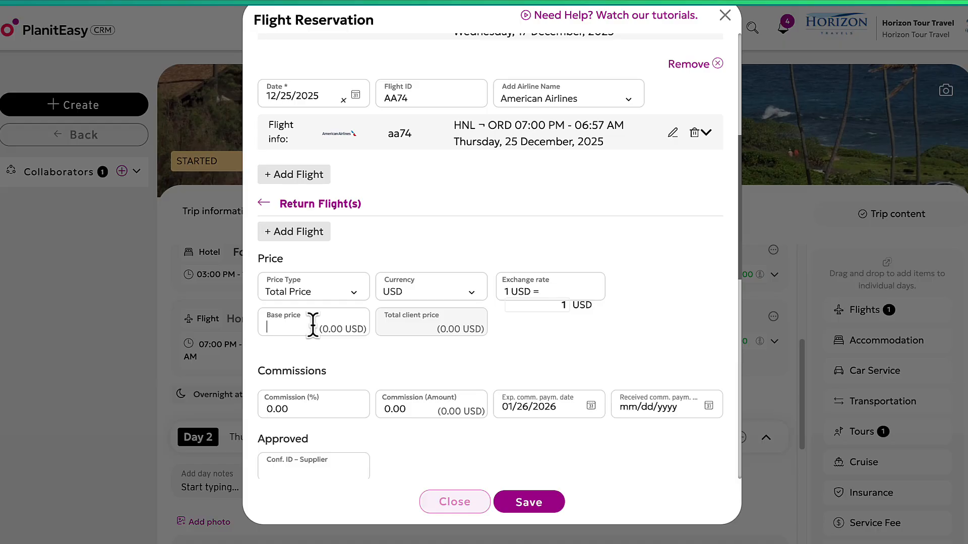
left_click(322, 296)
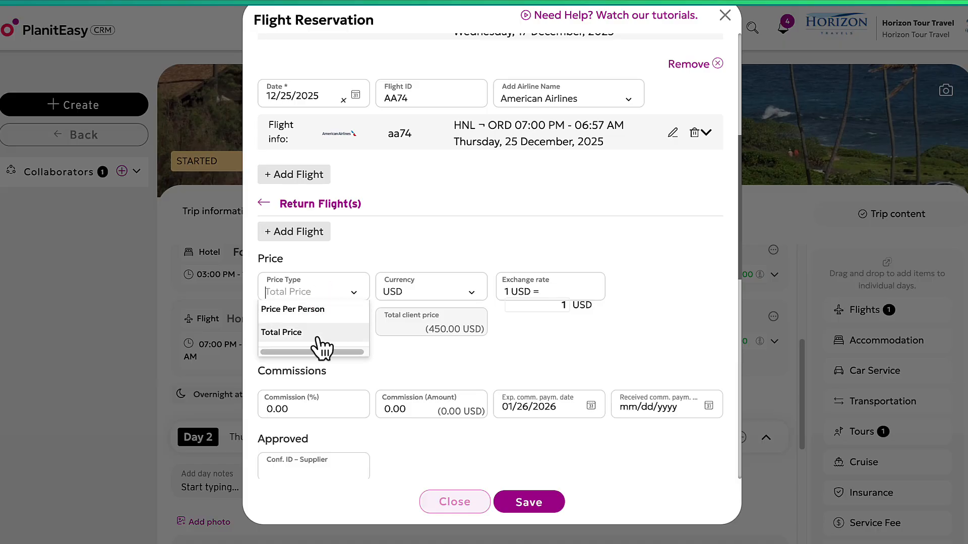
left_click(316, 311)
left_click(316, 311)
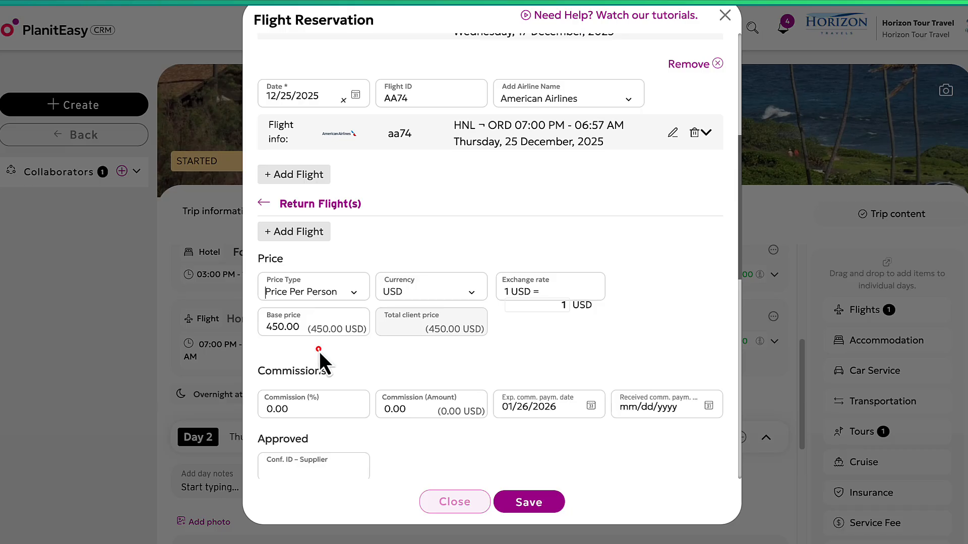
Set the flight's commission to 10% and its booked date to October 1, 2025.
scroll(319, 359, "down", 1)
left_click(317, 367)
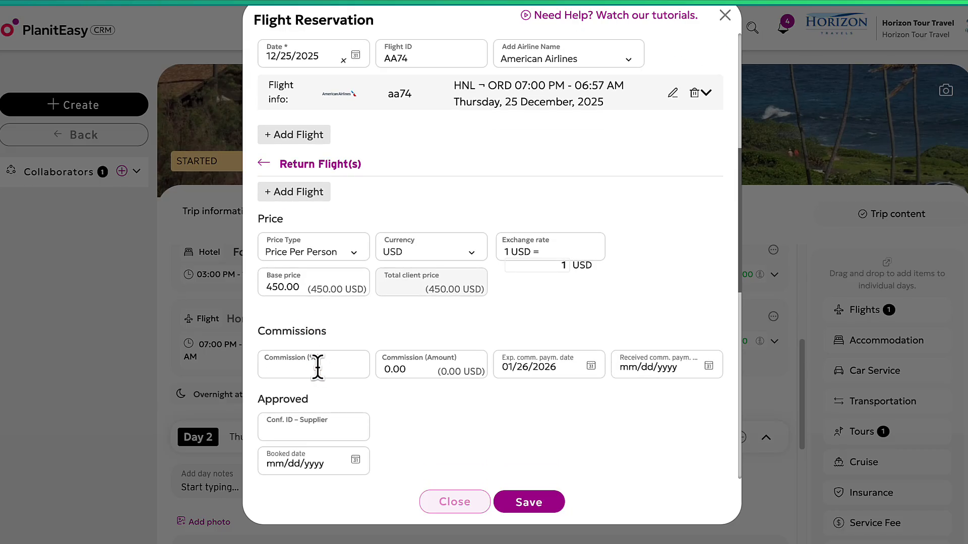
type("10")
left_click(364, 346)
left_click(301, 461)
scroll(354, 406, "down", 4)
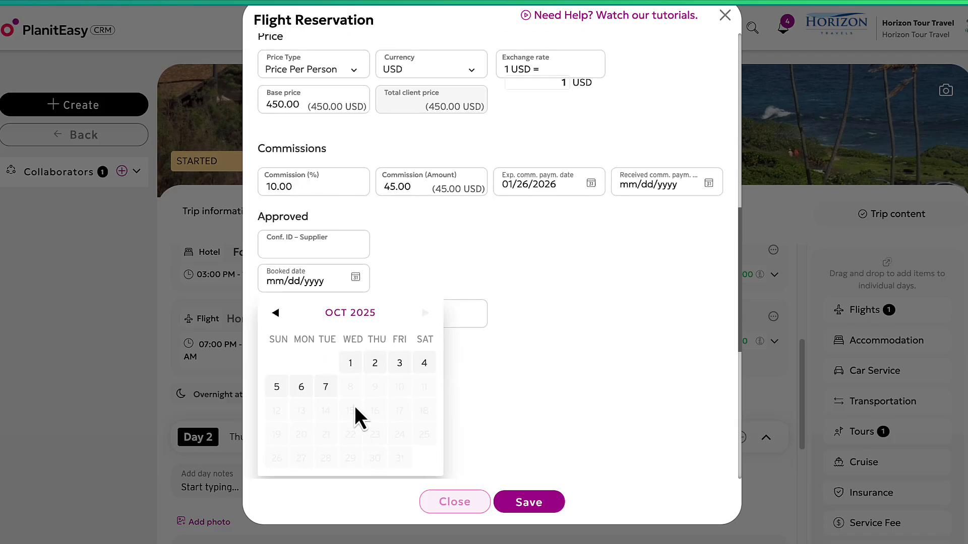
left_click(350, 363)
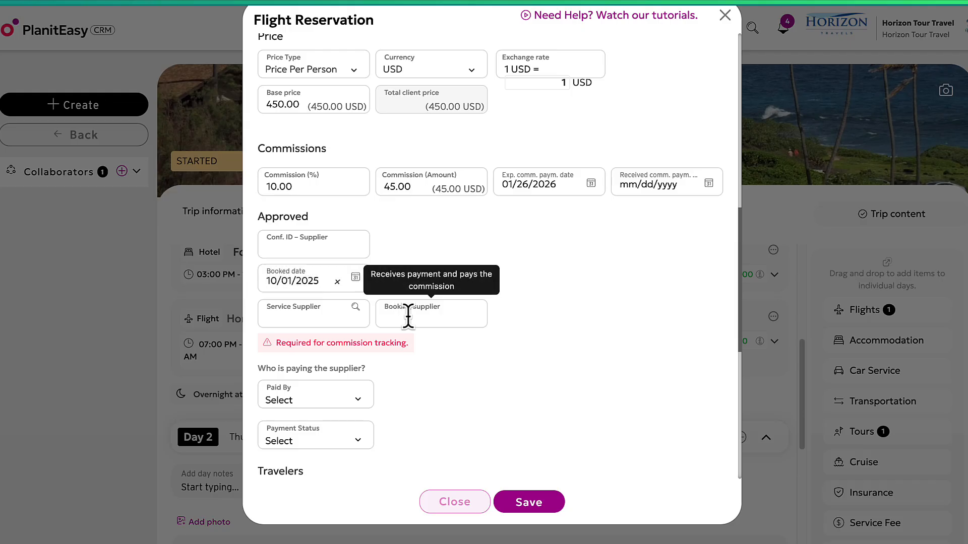
Select the booking supplier field, then start a traveler search with Add Traveler.
left_click(424, 318)
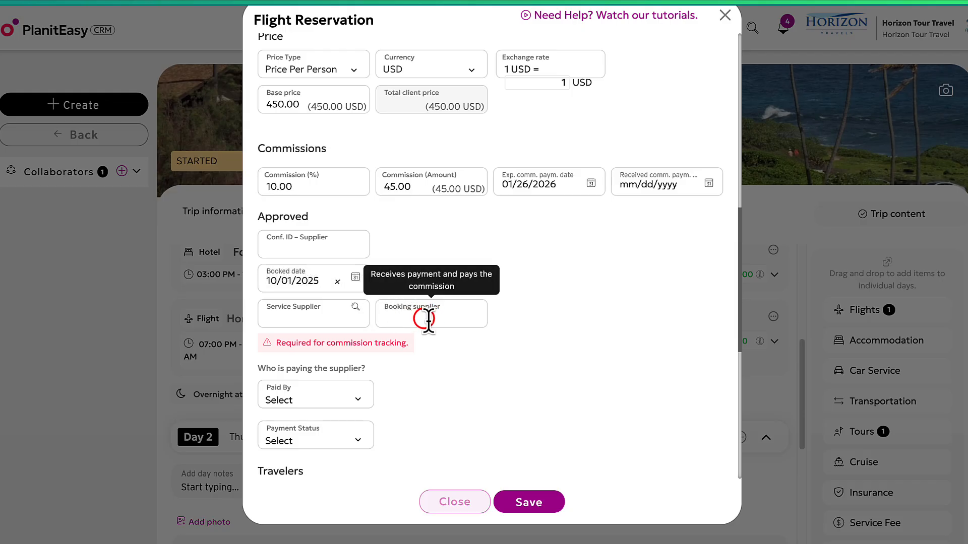
scroll(444, 327, "down", 3)
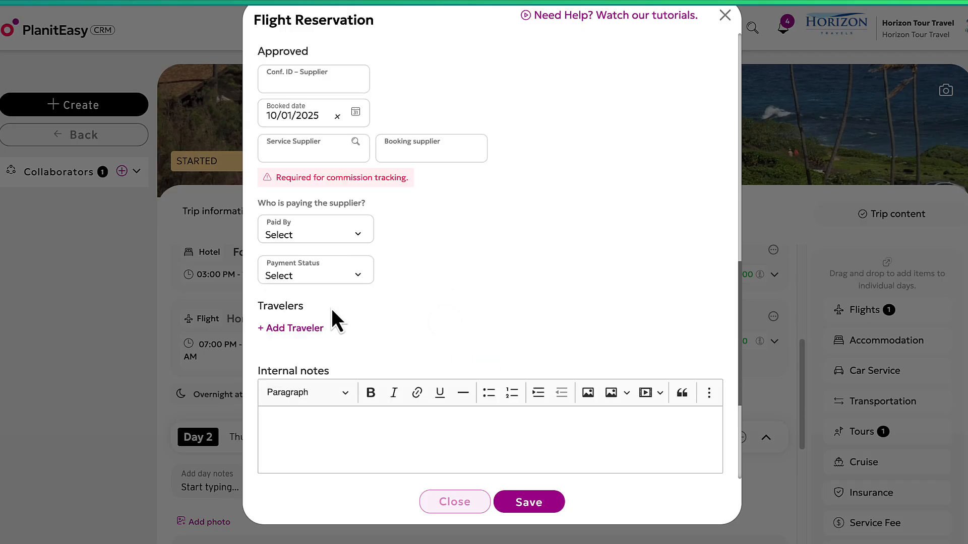
left_click(296, 327)
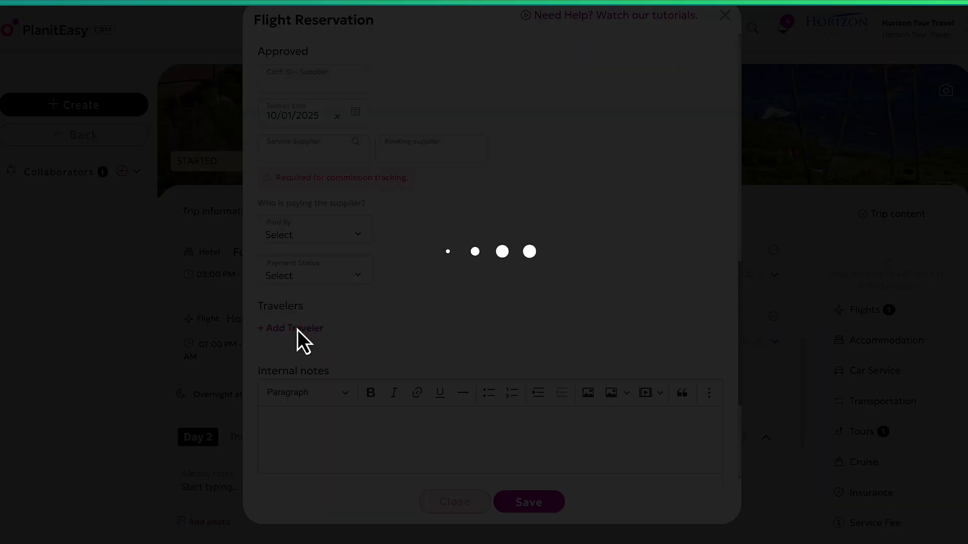
left_click(324, 256)
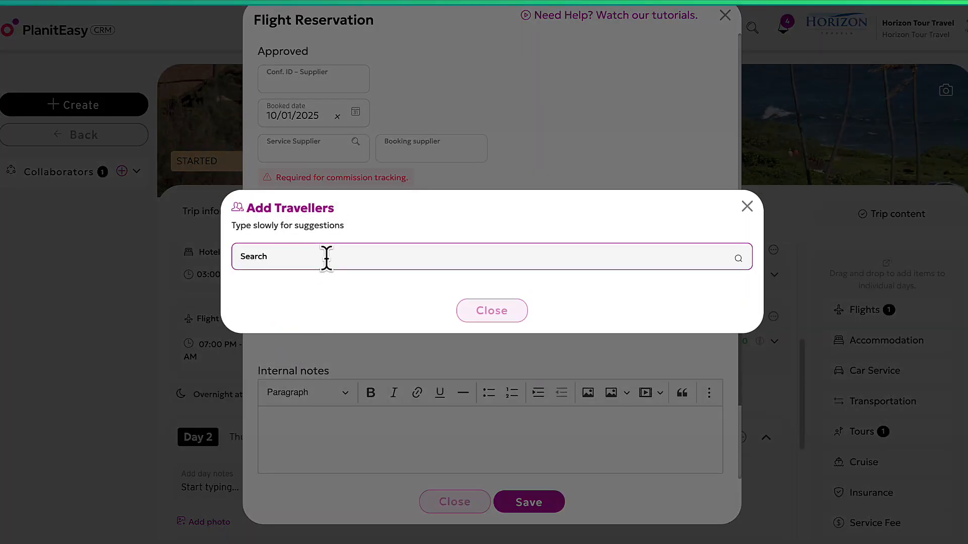
Search 'sm' and add the matching client as the flight's traveler.
type("smith")
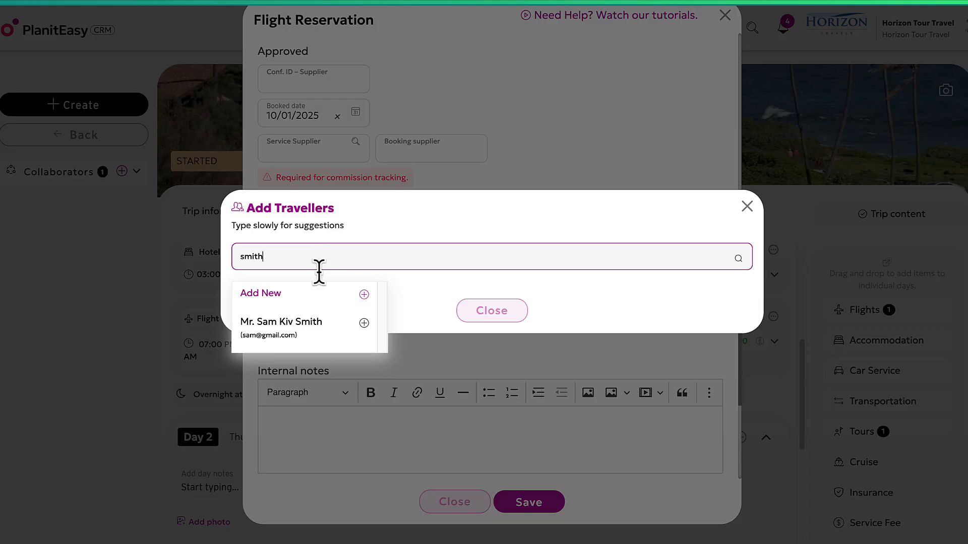
left_click(365, 324)
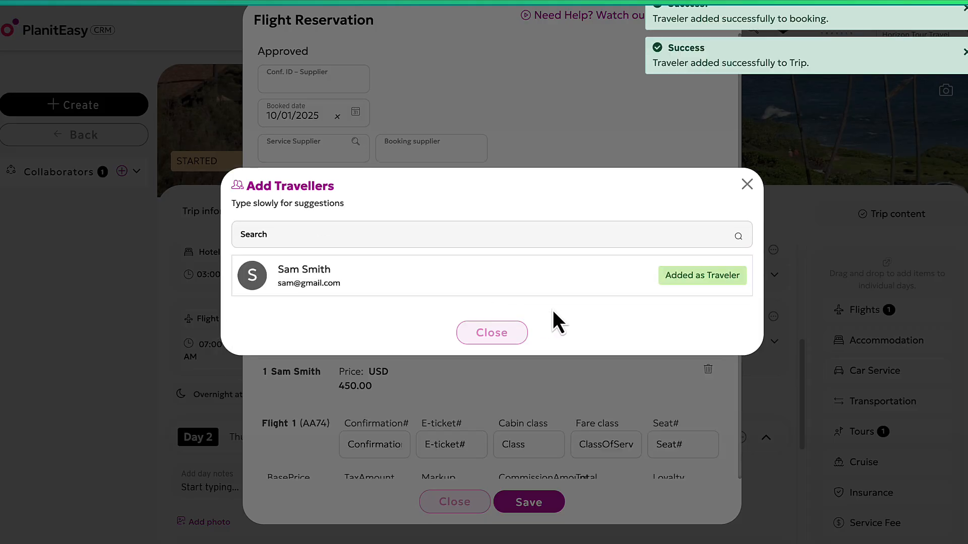
left_click(508, 335)
Save the flight reservation at USD 450.00 with 45.00 commission.
scroll(514, 348, "down", 2)
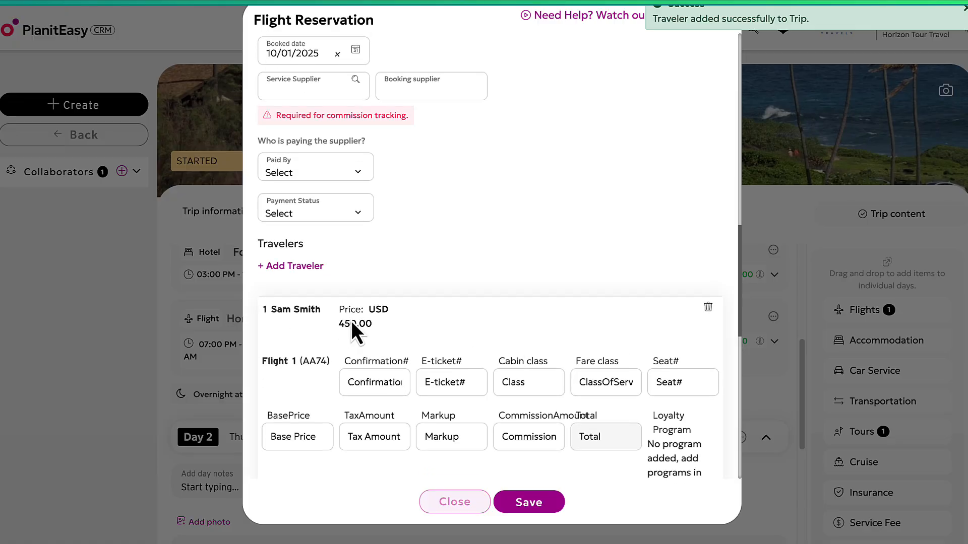
scroll(430, 432, "down", 2)
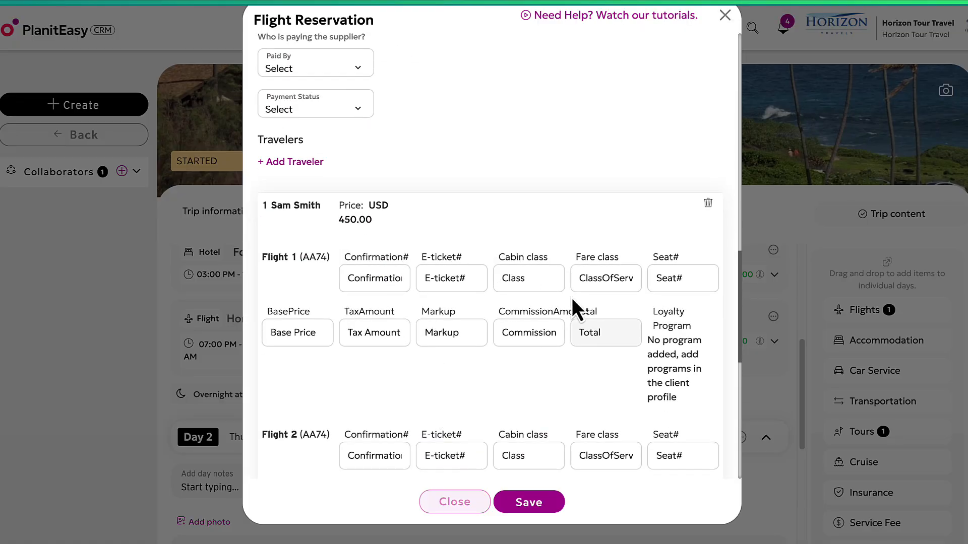
scroll(481, 391, "down", 6)
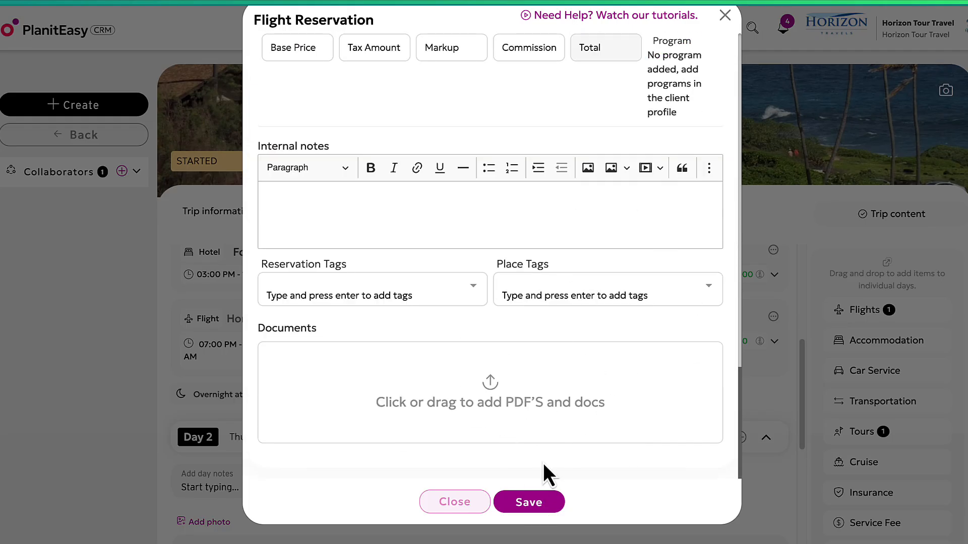
left_click(523, 518)
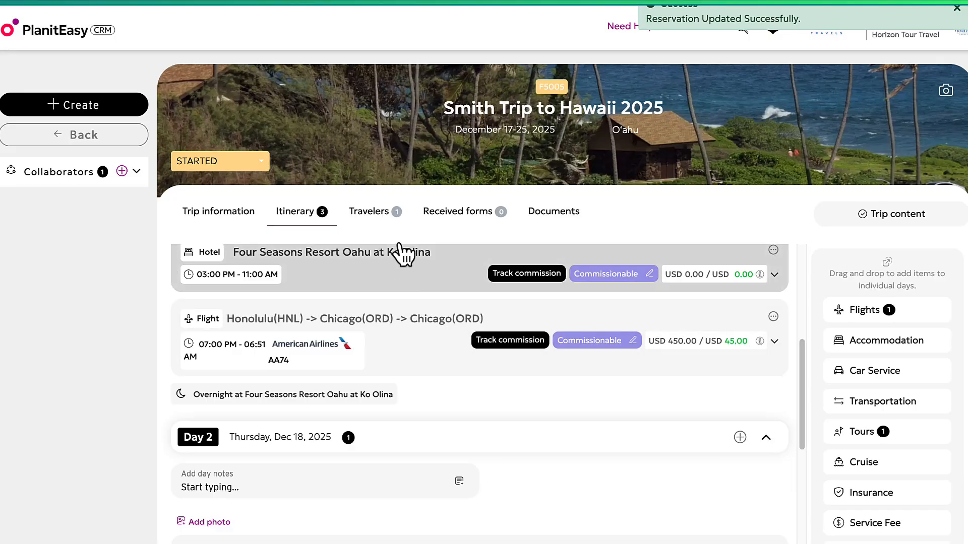
View the Travelers list showing one traveler with 450.00 and check the Export options.
left_click(379, 216)
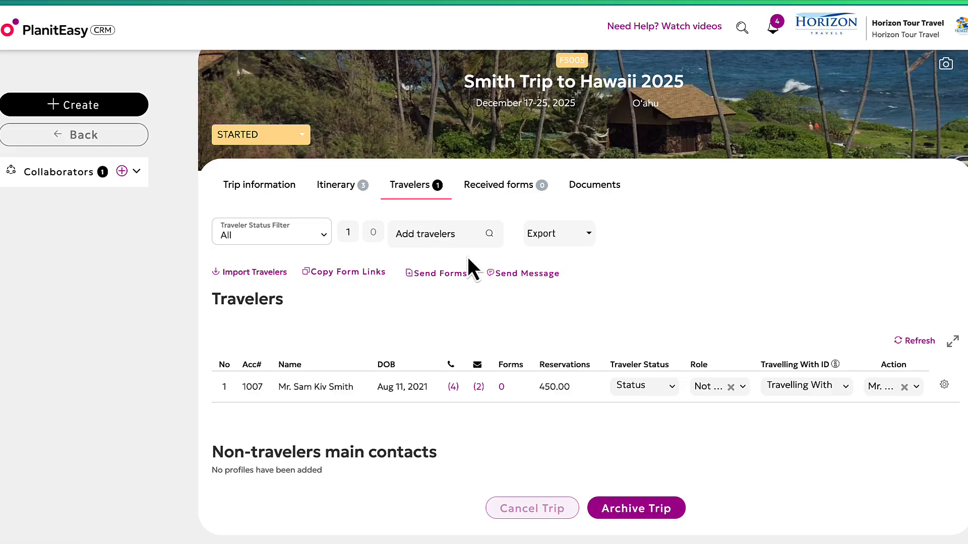
left_click(587, 234)
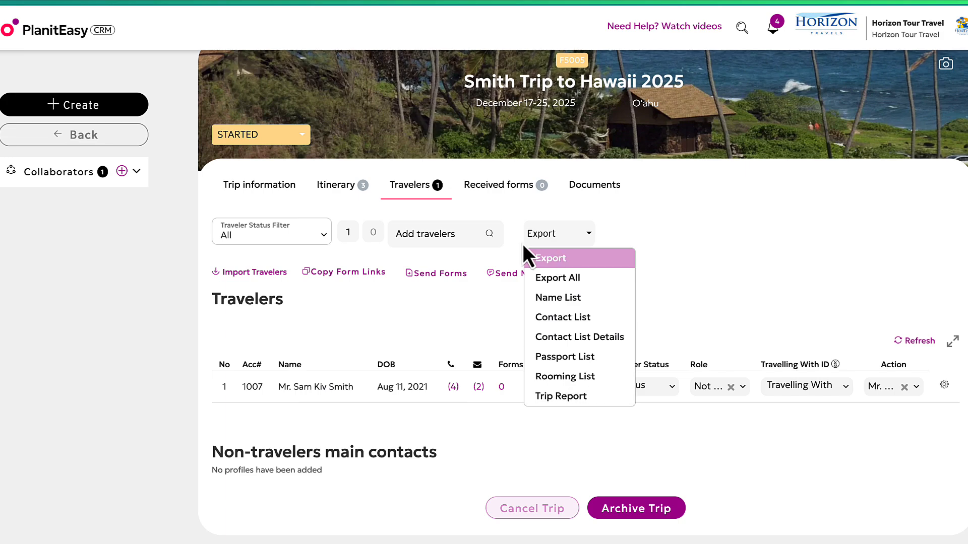
left_click(656, 211)
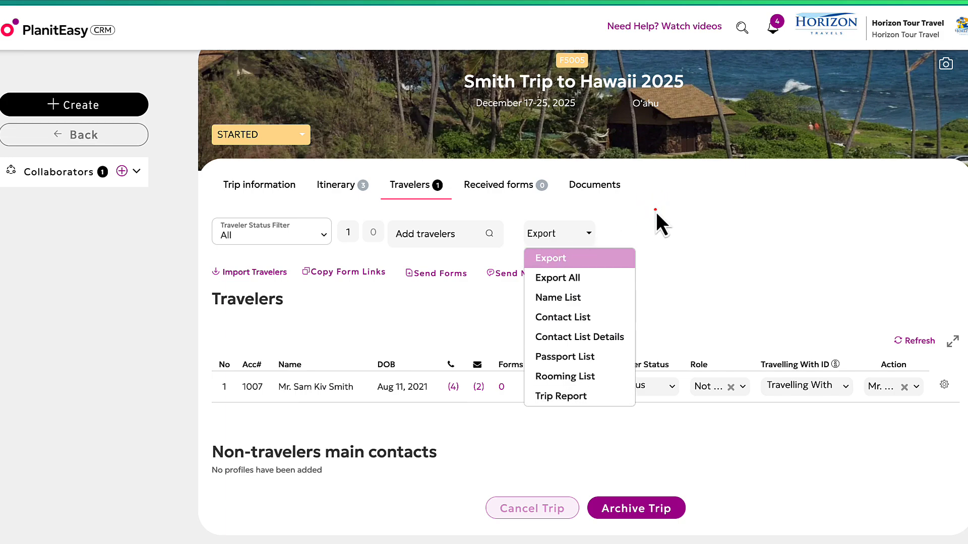